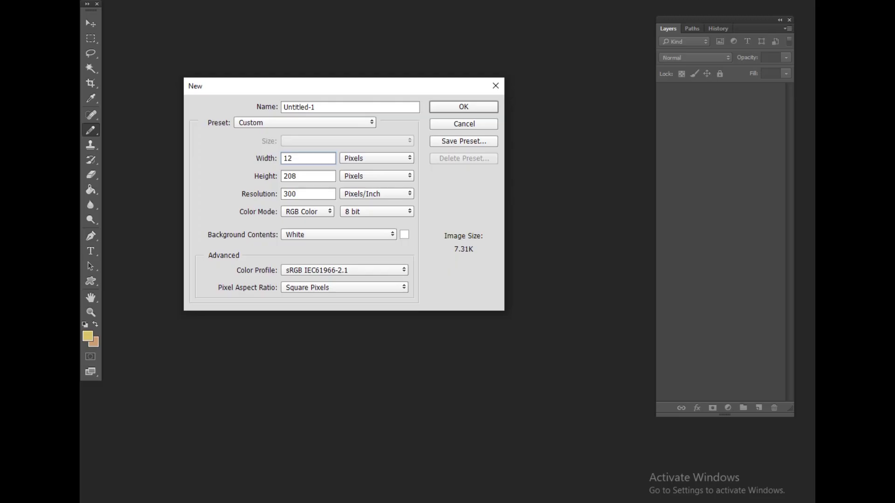
Create a new blank document of 1200 × 1200 pixels
type("00")
key("Tab")
type("1")
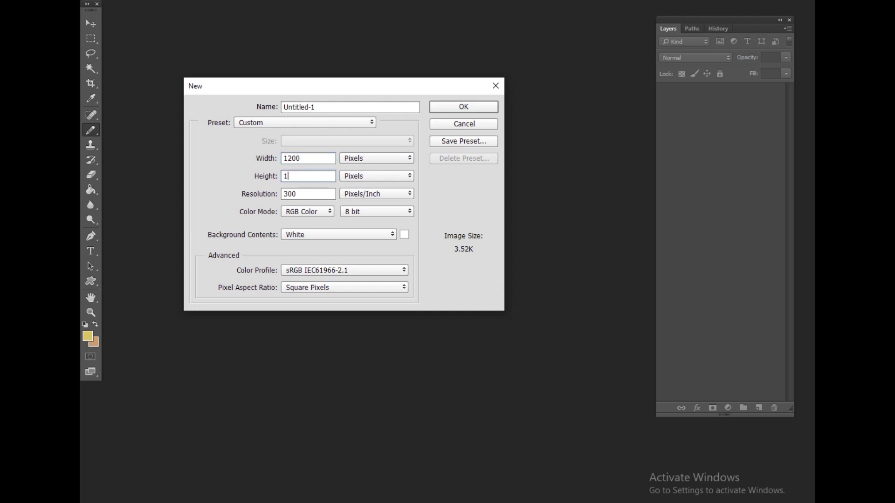
type("200")
key("Return")
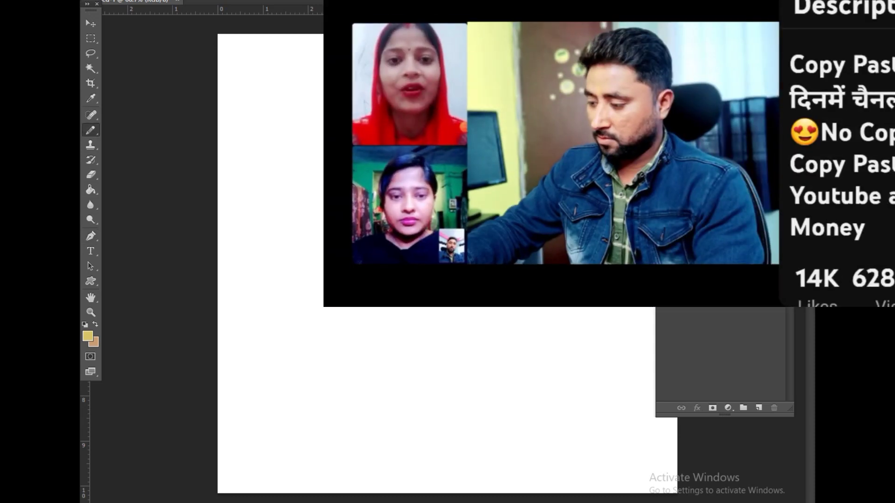
With the Brush, fit the canvas, reset colours to black, and draw the first arch stroke
left_click(91, 130)
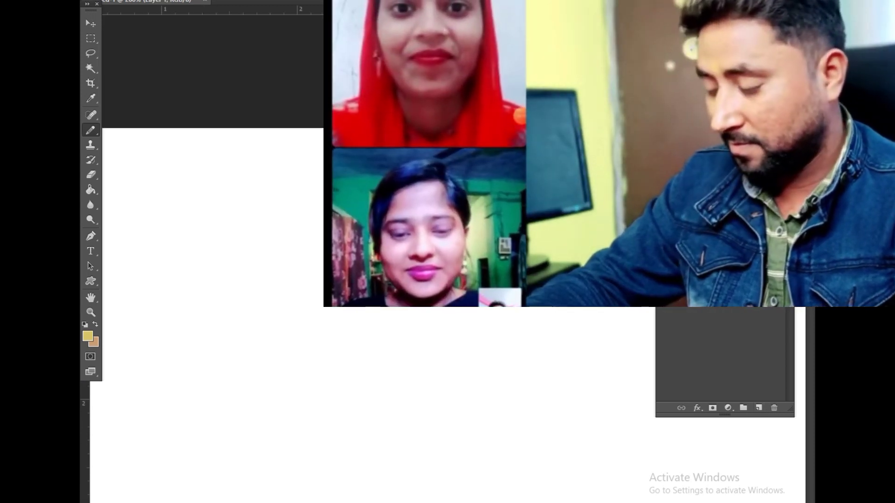
key("ctrl+0")
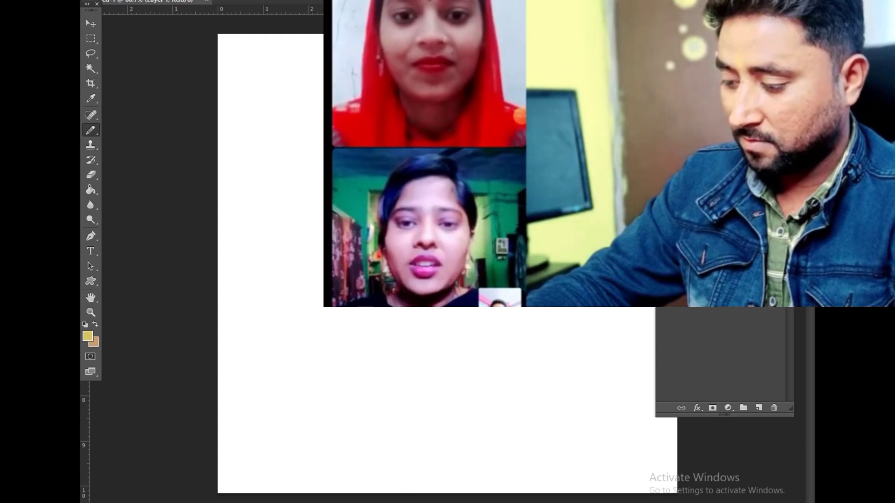
key("d")
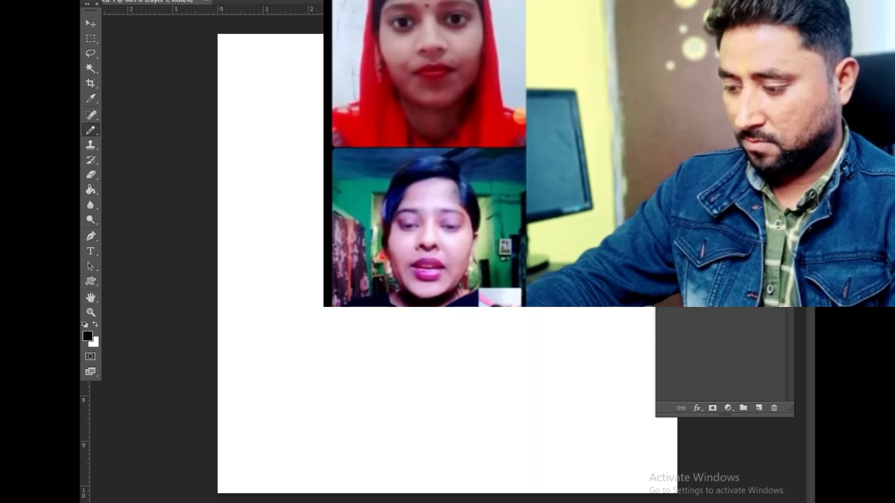
left_click_drag(471, 88, 490, 186)
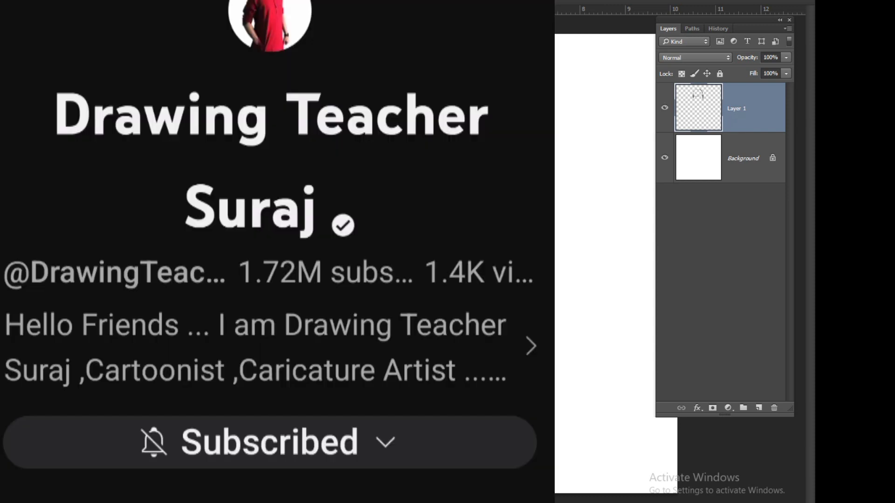
Finish the crown's scalloped outline and cap, extend the left edge, and undo a stray curve
mouse_move(464, 135)
left_mouse_down()
mouse_move(482, 126)
mouse_move(489, 136)
left_mouse_up()
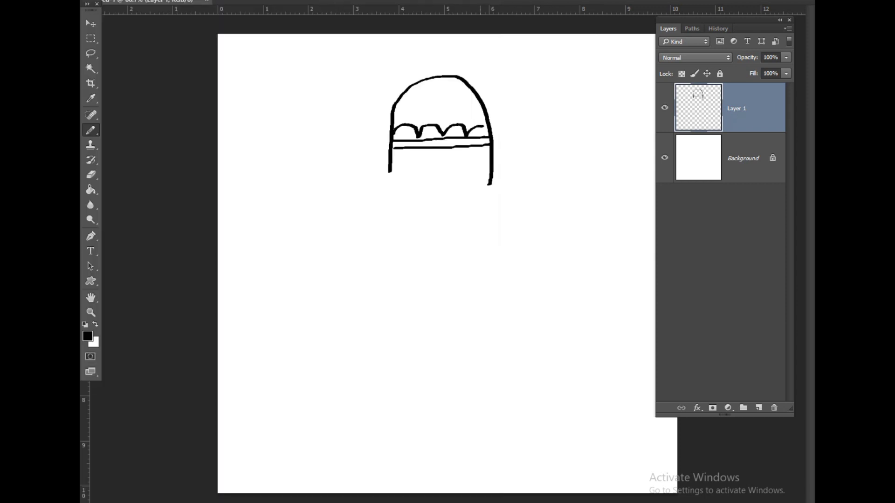
mouse_move(421, 80)
left_mouse_down()
mouse_move(431, 68)
mouse_move(462, 75)
mouse_move(438, 60)
mouse_move(452, 66)
mouse_move(446, 58)
left_mouse_up()
mouse_move(390, 171)
left_mouse_down()
mouse_move(422, 265)
mouse_move(476, 304)
mouse_move(521, 228)
mouse_move(489, 224)
mouse_move(492, 251)
mouse_move(462, 279)
mouse_move(442, 224)
mouse_move(490, 185)
left_mouse_up()
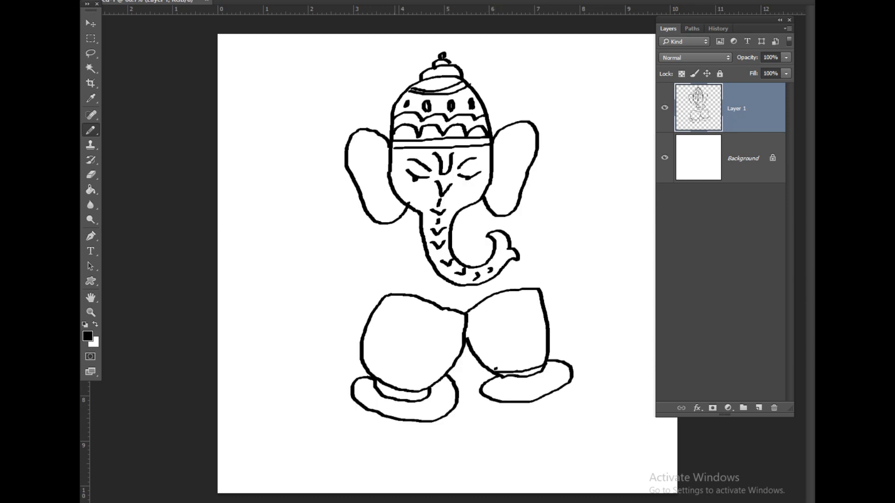
mouse_move(386, 294)
left_mouse_down()
mouse_move(371, 248)
mouse_move(346, 289)
mouse_move(368, 332)
left_mouse_up()
key("ctrl+z")
Draw the body's right side, both rounded knees and the joined feet
left_click_drag(570, 249, 550, 311)
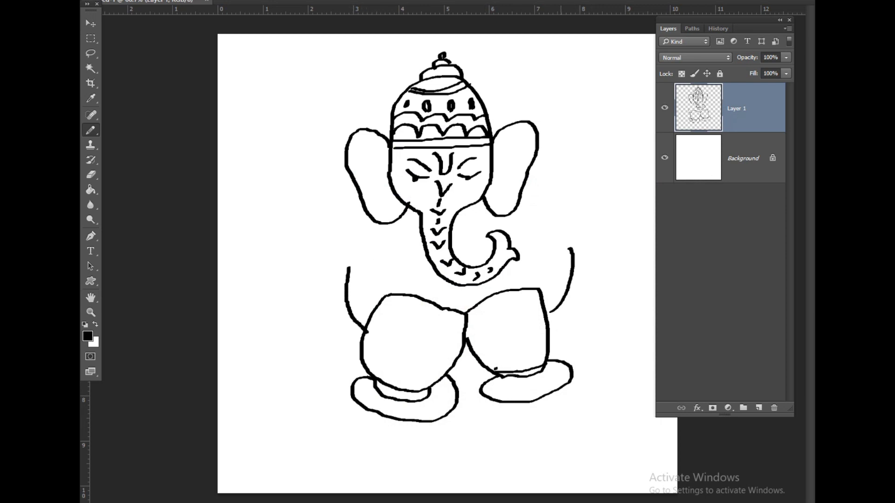
mouse_move(347, 305)
left_mouse_down()
mouse_move(275, 329)
mouse_move(320, 396)
mouse_move(352, 399)
left_mouse_up()
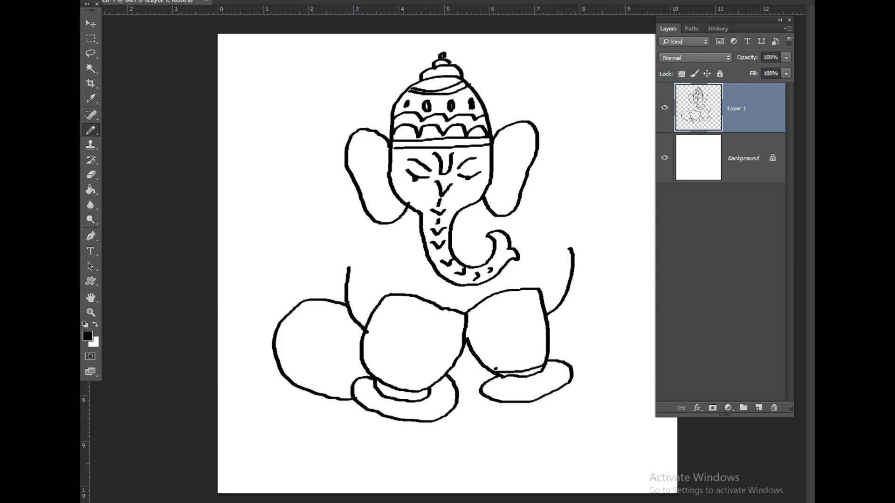
mouse_move(569, 286)
left_mouse_down()
mouse_move(627, 296)
mouse_move(622, 375)
mouse_move(572, 380)
left_mouse_up()
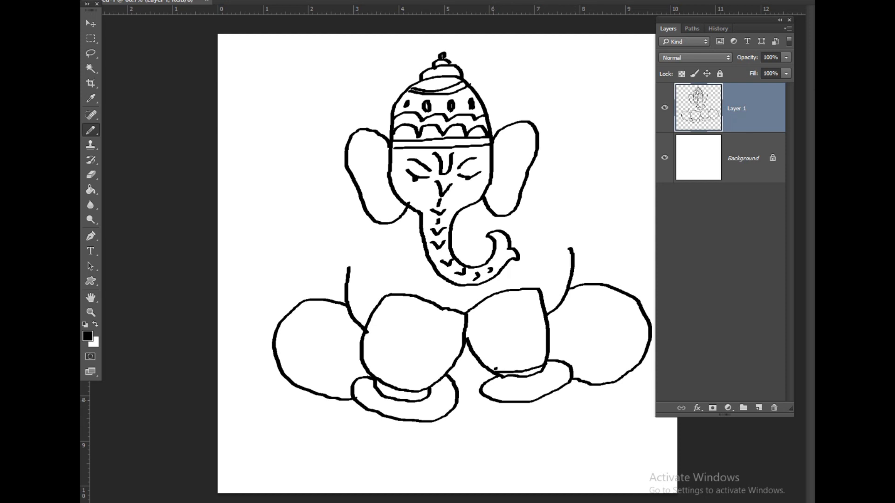
left_click_drag(458, 388, 481, 390)
Draw both tabla rims and three stripes inside each drum
left_click_drag(382, 297, 466, 320)
left_click_drag(540, 293, 469, 313)
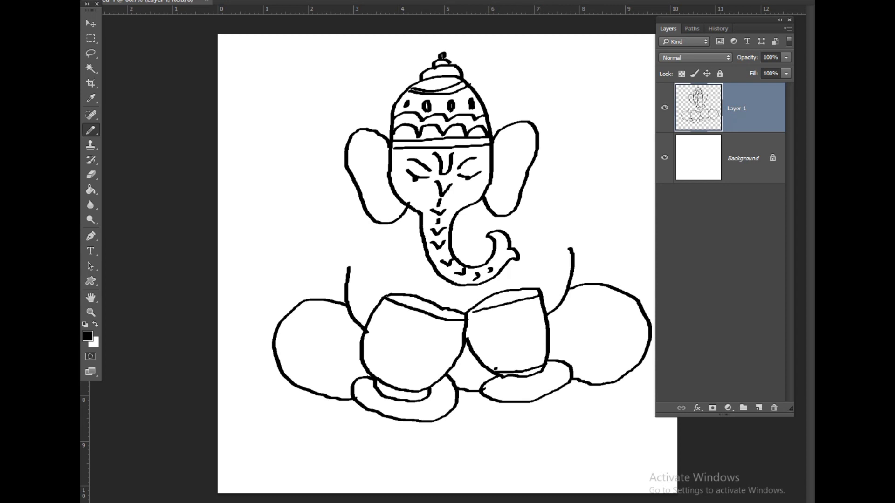
left_click_drag(392, 300, 365, 363)
left_click_drag(412, 311, 381, 382)
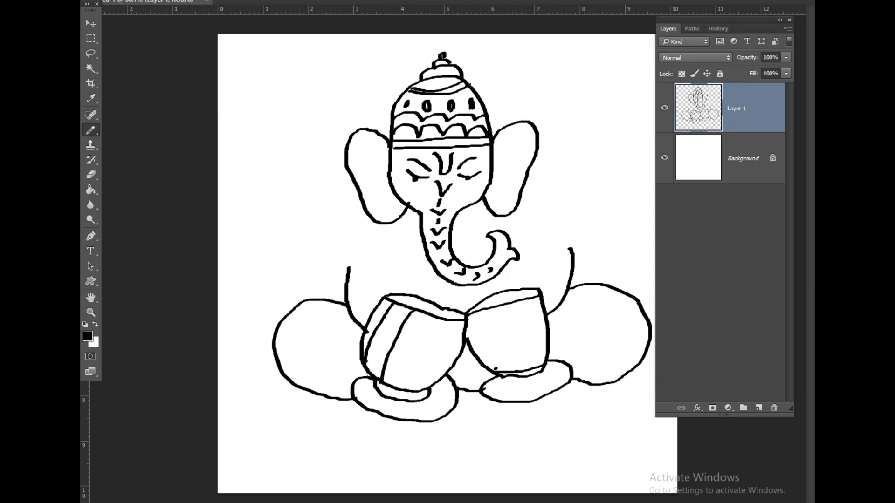
left_click_drag(438, 319, 402, 400)
left_click_drag(454, 321, 438, 373)
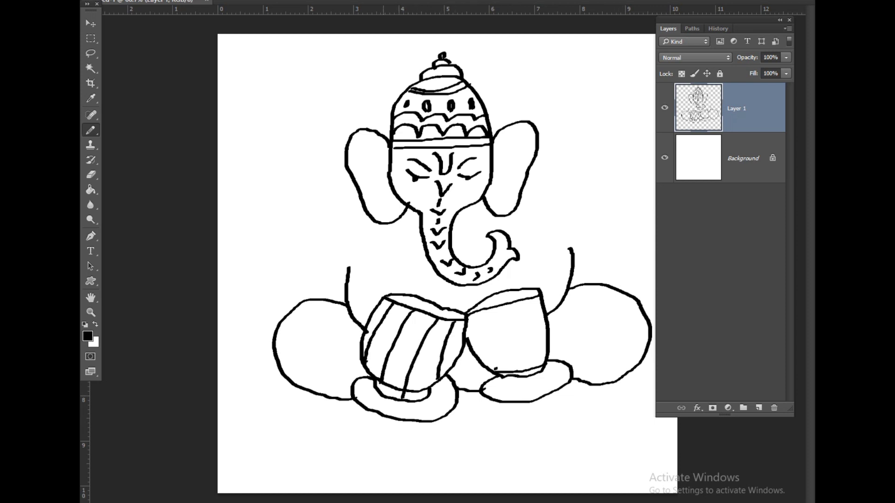
left_click_drag(478, 314, 499, 373)
left_click_drag(502, 302, 526, 370)
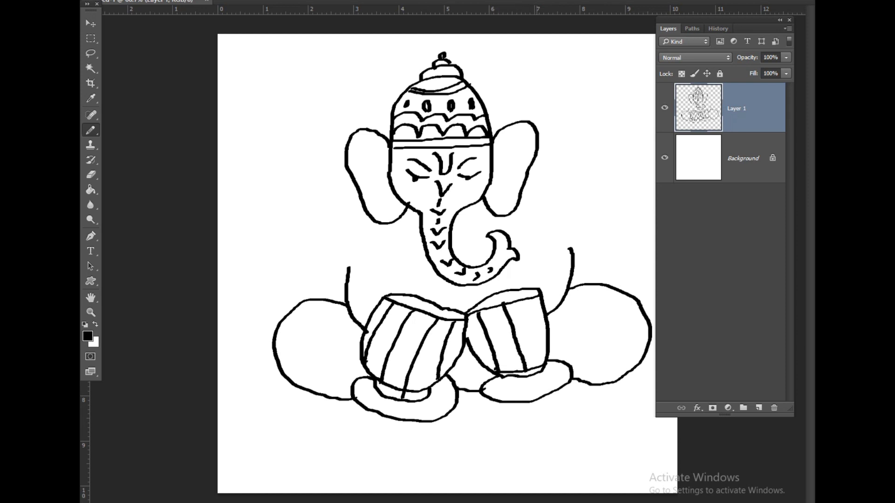
left_click_drag(526, 299, 545, 365)
Add strap patches to both drums, redraw the left body side, and draw the left arm
mouse_move(385, 339)
left_mouse_down()
mouse_move(379, 351)
mouse_move(400, 357)
mouse_move(388, 340)
mouse_move(427, 364)
mouse_move(449, 362)
mouse_move(430, 349)
left_mouse_up()
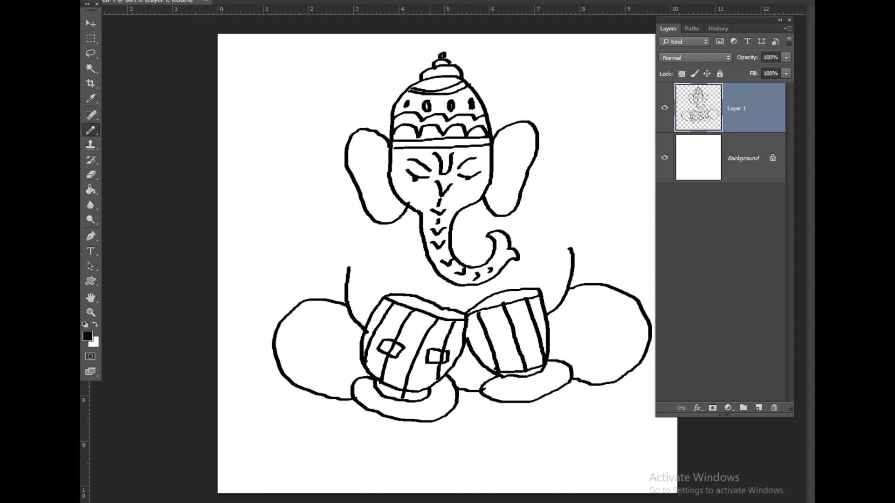
mouse_move(491, 340)
left_mouse_down()
mouse_move(500, 348)
mouse_move(485, 355)
mouse_move(481, 344)
mouse_move(525, 331)
mouse_move(507, 351)
mouse_move(506, 336)
left_mouse_up()
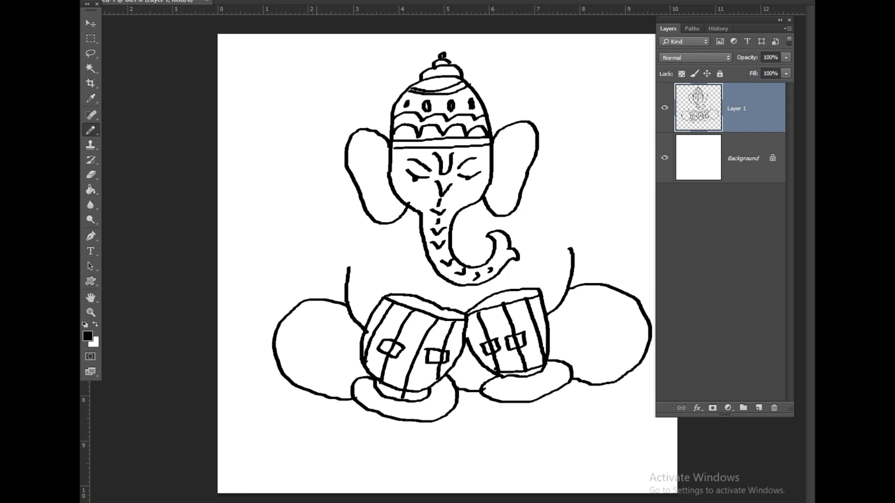
mouse_move(362, 205)
left_mouse_down()
mouse_move(337, 237)
mouse_move(337, 263)
left_mouse_up()
key("ctrl+z")
mouse_move(365, 209)
left_mouse_down()
mouse_move(347, 256)
mouse_move(373, 307)
left_mouse_up()
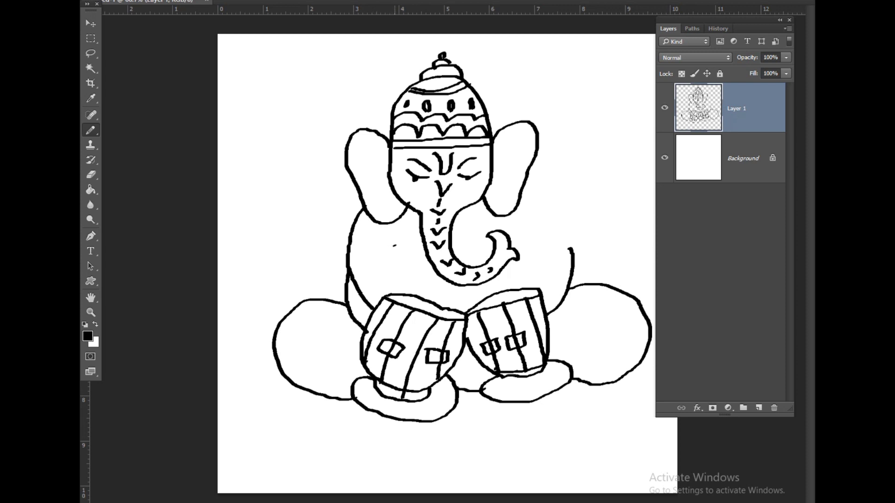
mouse_move(395, 246)
left_mouse_down()
mouse_move(396, 289)
mouse_move(424, 282)
mouse_move(446, 307)
mouse_move(427, 300)
mouse_move(435, 303)
left_mouse_up()
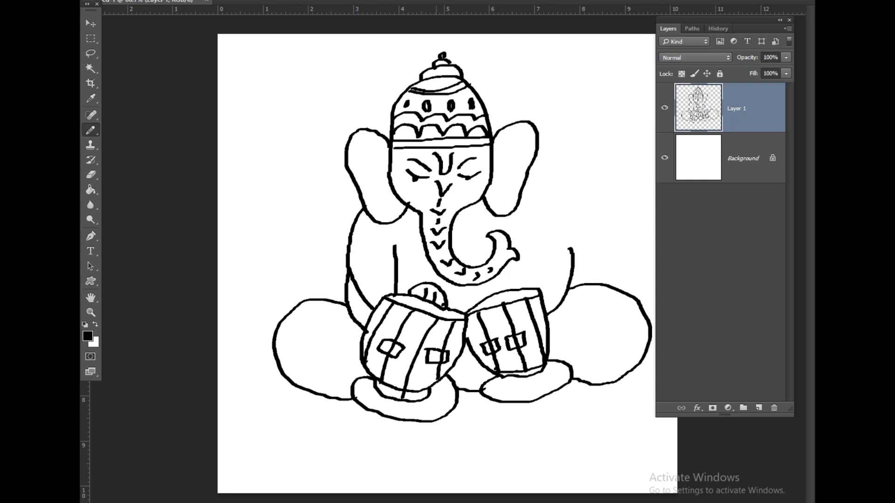
Draw the right body side, belly line, hand on the right drum and the left scarf
mouse_move(522, 196)
left_mouse_down()
mouse_move(542, 194)
mouse_move(556, 250)
mouse_move(541, 286)
left_mouse_up()
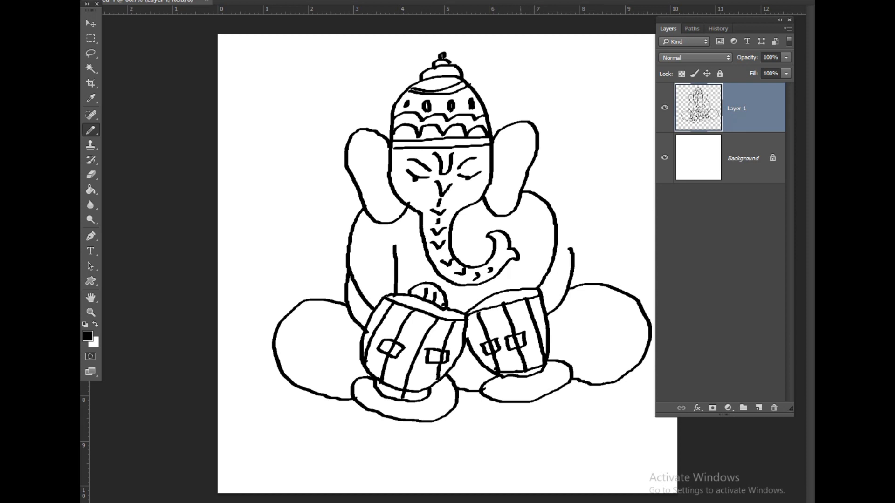
left_click_drag(520, 227, 512, 239)
mouse_move(485, 297)
left_mouse_down()
mouse_move(500, 278)
mouse_move(524, 289)
mouse_move(499, 298)
mouse_move(501, 279)
left_mouse_up()
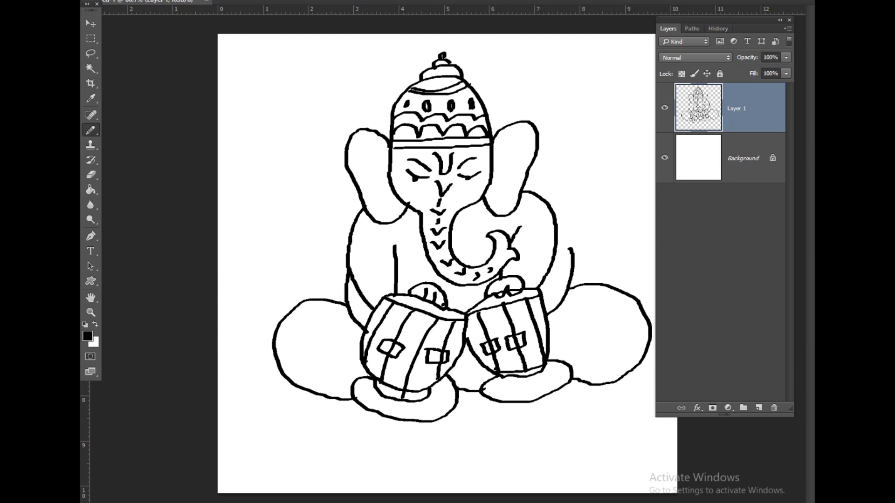
left_click_drag(557, 229, 570, 247)
mouse_move(357, 193)
left_mouse_down()
mouse_move(302, 251)
mouse_move(307, 276)
mouse_move(338, 292)
left_mouse_up()
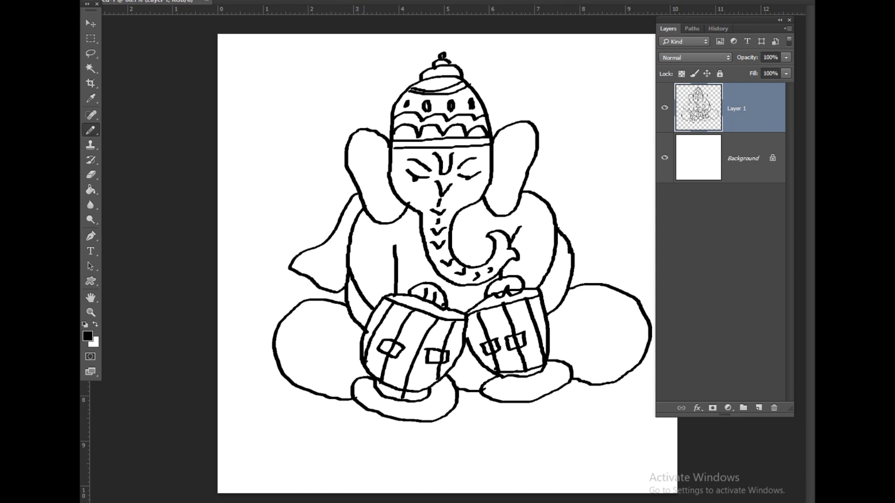
left_click_drag(375, 221, 338, 285)
Draw the scarf falling down the right side and choose a magenta paint colour
mouse_move(515, 209)
left_mouse_down()
mouse_move(535, 227)
mouse_move(550, 277)
mouse_move(581, 287)
mouse_move(581, 219)
mouse_move(538, 186)
mouse_move(523, 187)
left_mouse_up()
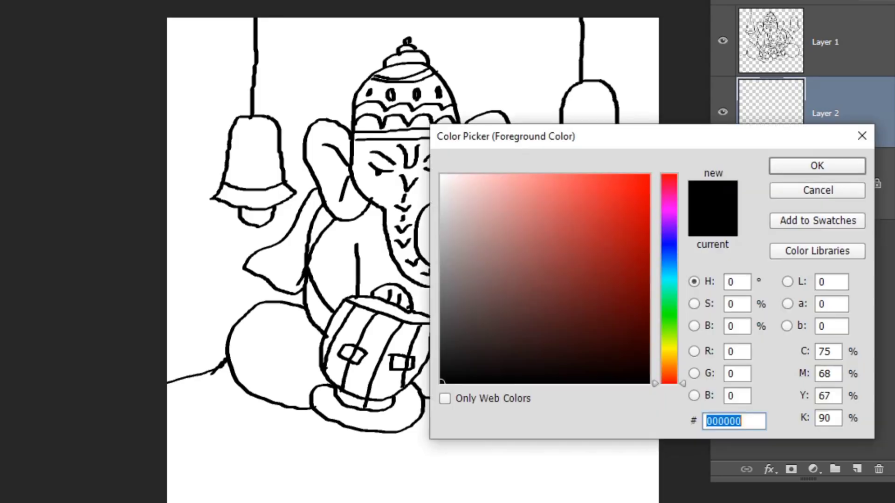
mouse_move(647, 228)
left_mouse_down()
mouse_move(670, 186)
mouse_move(669, 198)
left_mouse_up()
left_click(817, 166)
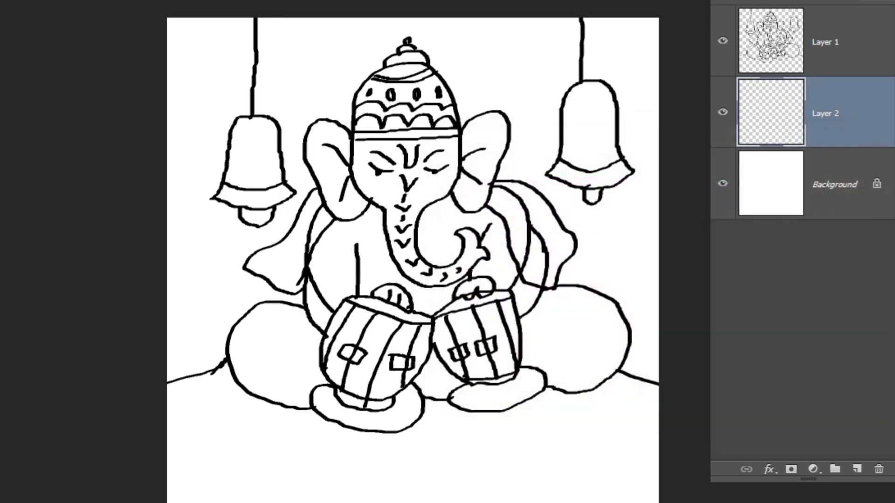
Brush both knees solid magenta, covering any white gaps
mouse_move(261, 320)
left_mouse_down()
mouse_move(240, 350)
mouse_move(275, 310)
mouse_move(299, 352)
mouse_move(319, 336)
mouse_move(312, 370)
mouse_move(298, 383)
mouse_move(279, 327)
mouse_move(258, 364)
mouse_move(233, 354)
mouse_move(288, 401)
mouse_move(250, 345)
left_mouse_up()
left_click_drag(294, 404, 309, 393)
mouse_move(571, 317)
left_mouse_down()
mouse_move(588, 311)
mouse_move(560, 338)
left_mouse_up()
mouse_move(546, 298)
left_mouse_down()
mouse_move(559, 289)
mouse_move(599, 294)
left_mouse_up()
mouse_move(587, 303)
left_mouse_down()
mouse_move(622, 347)
mouse_move(576, 387)
mouse_move(568, 373)
left_mouse_up()
mouse_move(571, 324)
left_mouse_down()
mouse_move(536, 308)
mouse_move(524, 330)
mouse_move(531, 363)
mouse_move(564, 387)
mouse_move(599, 368)
left_mouse_up()
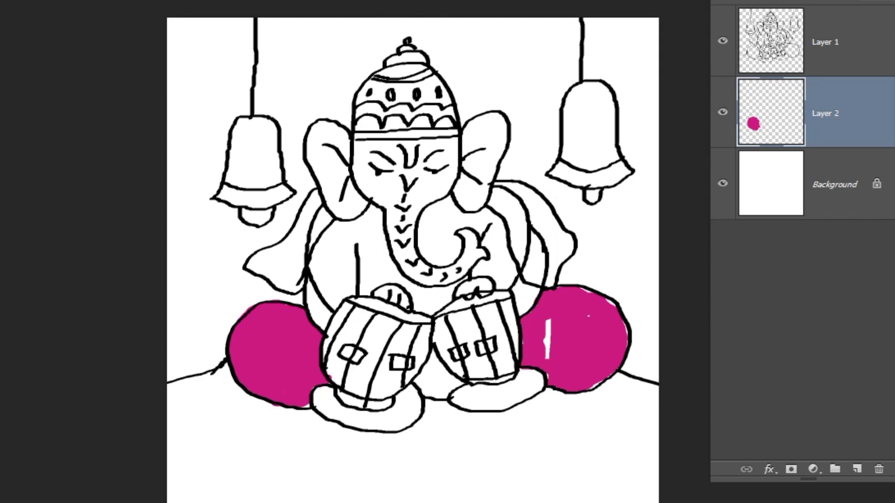
left_click_drag(548, 318, 548, 354)
left_click_drag(601, 293, 613, 303)
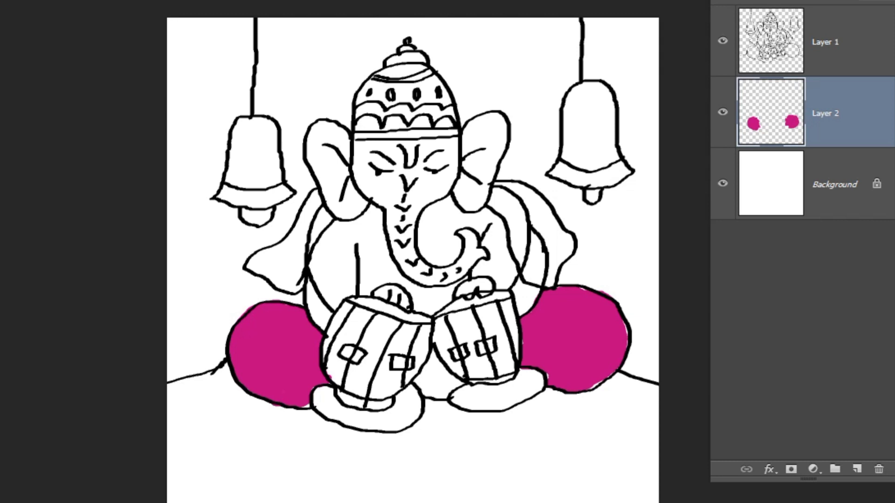
Fill the gap between the tablas magenta, then fill all tabla stripes orange
left_click(438, 373)
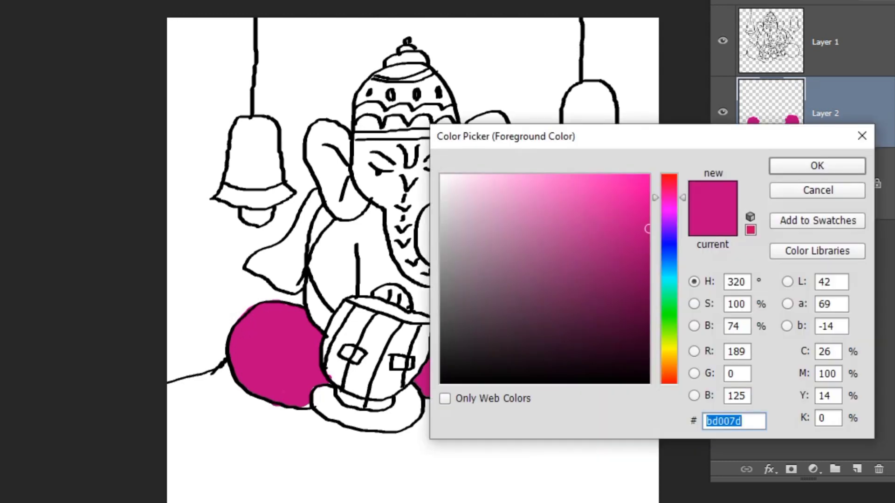
left_click_drag(669, 198, 669, 364)
left_click(817, 166)
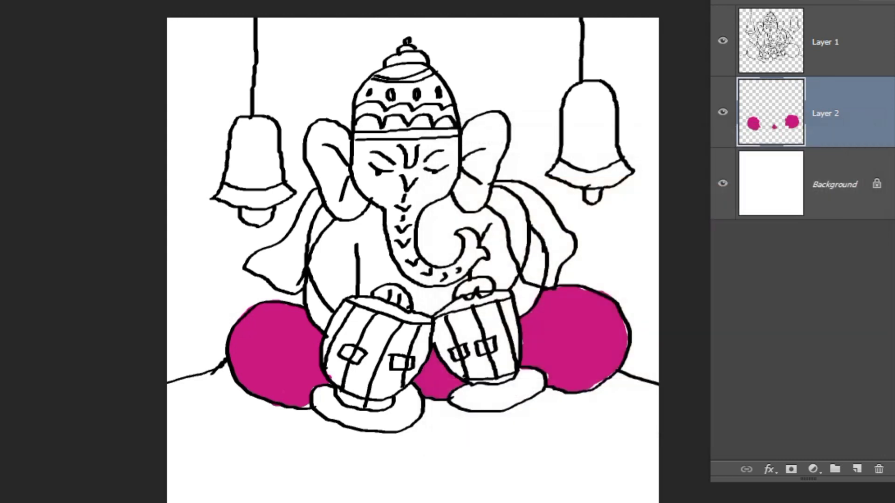
left_click(384, 326)
left_click(357, 326)
left_click(418, 345)
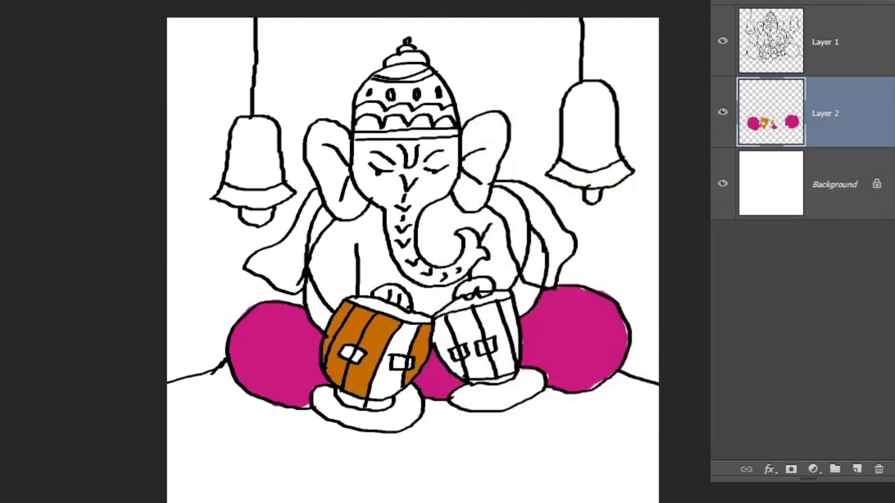
left_click(387, 336)
left_click(447, 335)
left_click(494, 326)
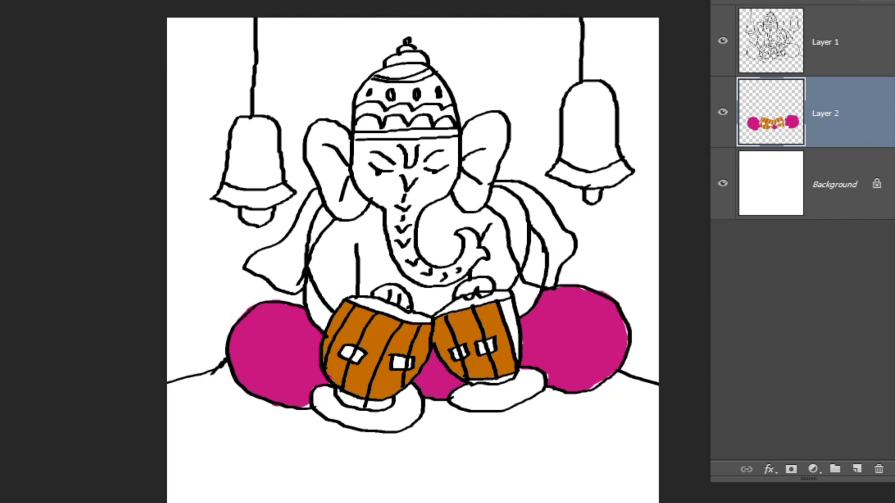
Choose a light tan and fill both tabla heads with it
left_click(436, 138)
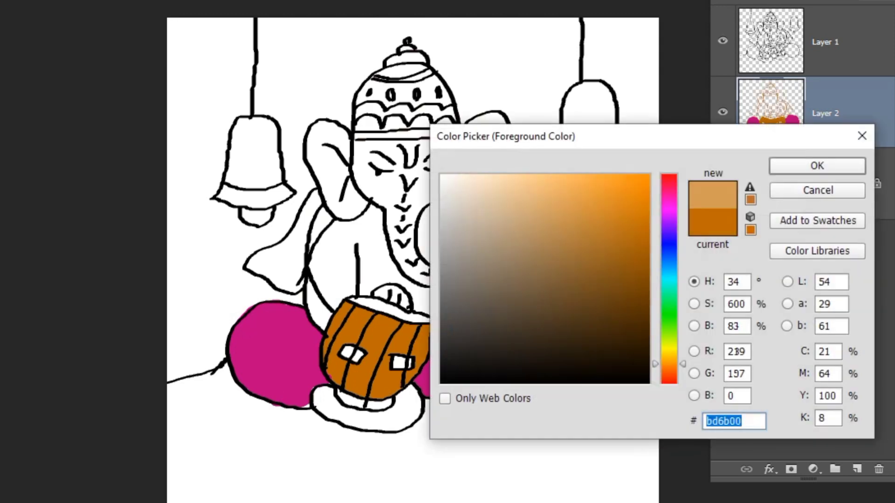
left_click(542, 222)
key("Return")
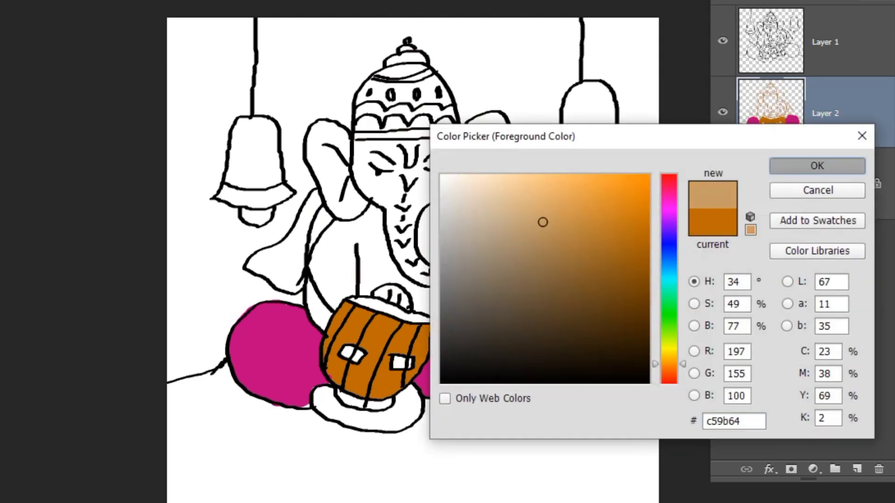
left_click(390, 295)
key("ctrl+z")
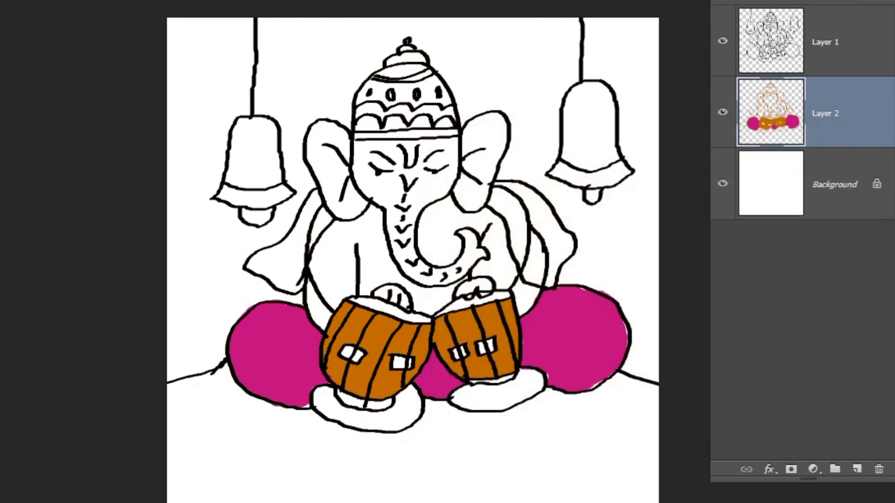
left_click(373, 310)
left_click(489, 305)
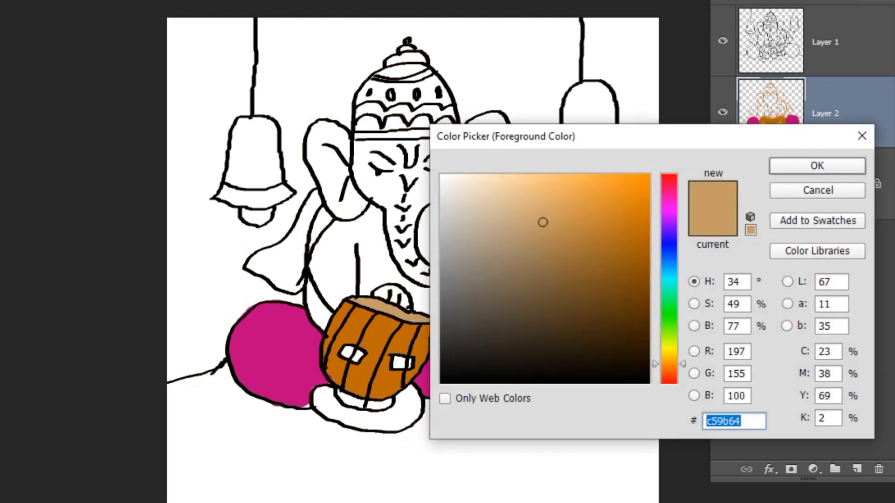
Choose a pale peach skin tone and fill the belly on both sides of the trunk
left_click(480, 187)
left_click(669, 354)
left_click_drag(669, 354, 669, 367)
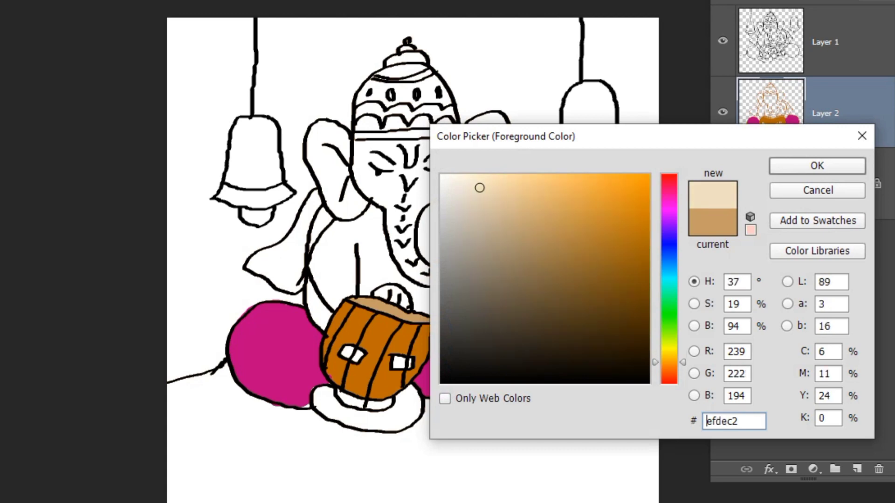
left_click(817, 166)
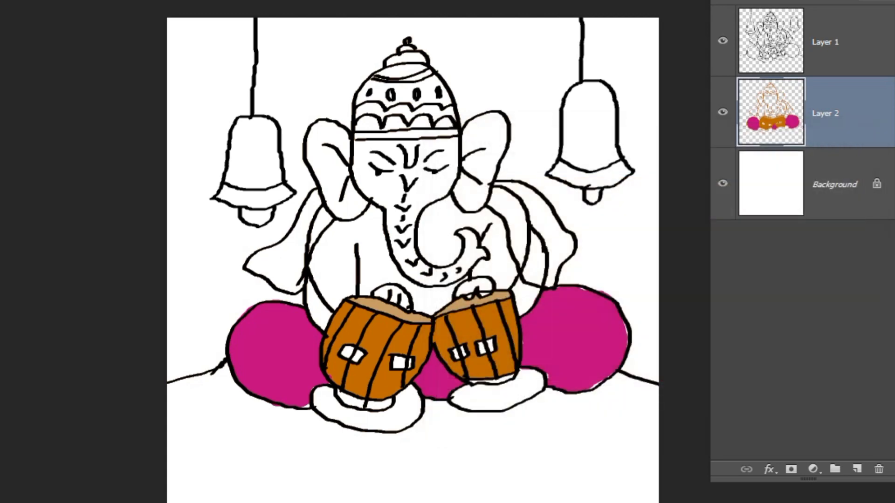
key("ctrl+plus")
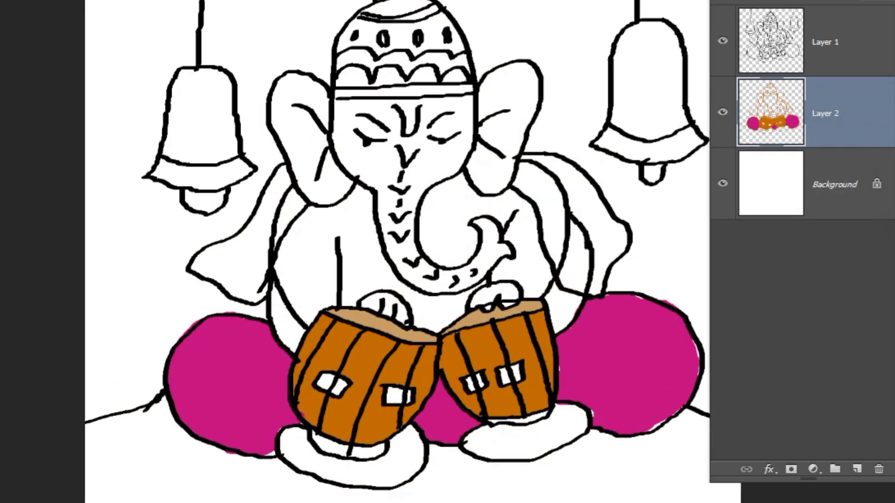
left_click(326, 224)
left_click(443, 224)
Fill the left hand, the area beside the left tabla, the face and both ears with peach
key("ctrl+minus")
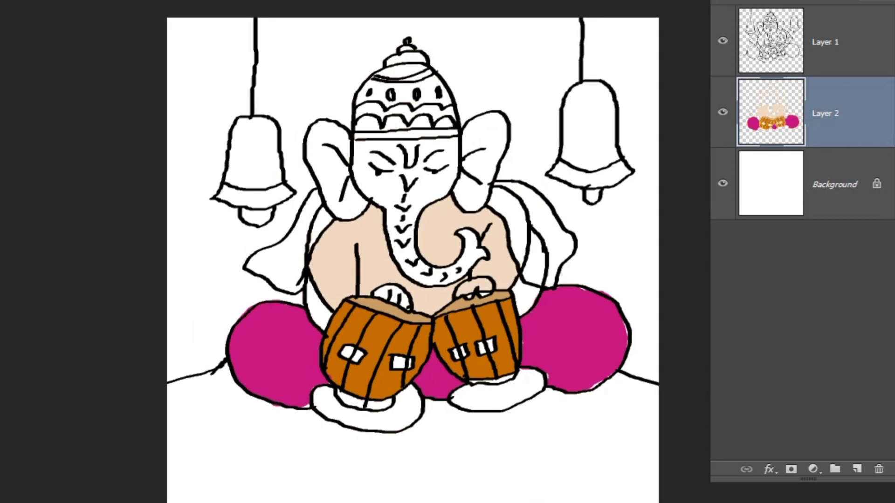
left_click(391, 298)
left_click(319, 308)
left_click(433, 192)
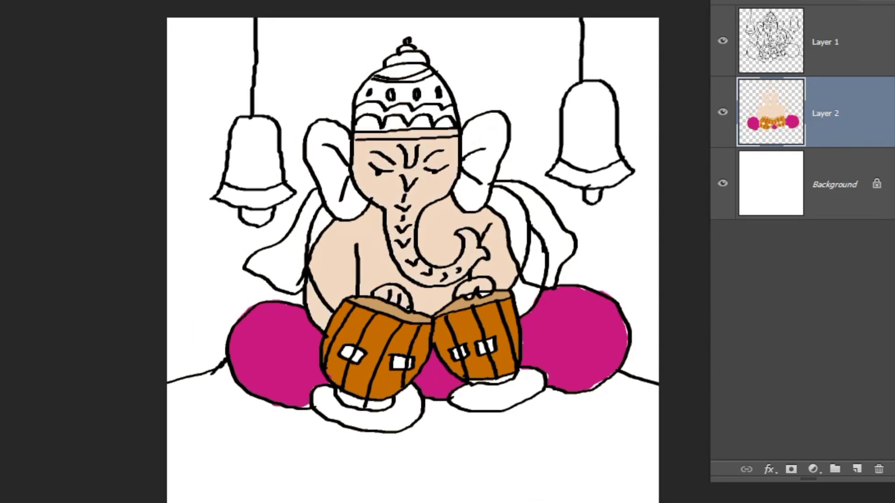
left_click(485, 154)
left_click(329, 167)
Choose golden yellow and fill every band of the crown with it
left_click(577, 200)
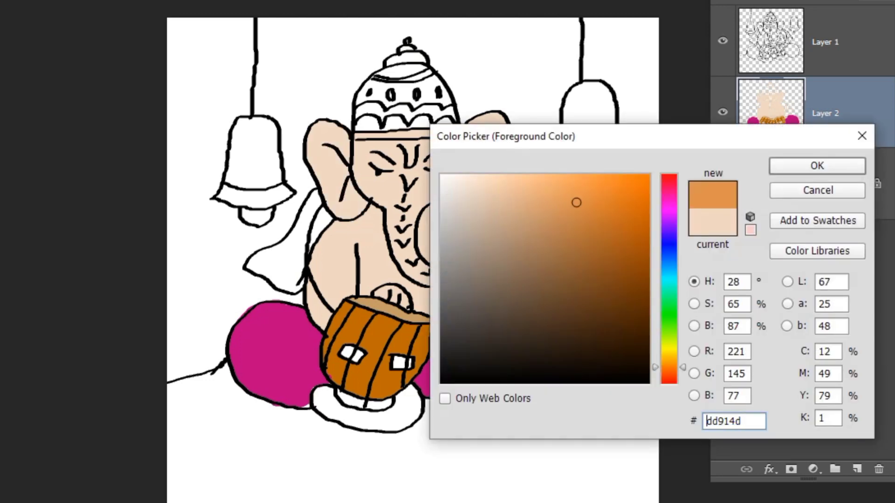
left_click_drag(578, 200, 605, 187)
left_click(669, 349)
left_click_drag(669, 349, 669, 355)
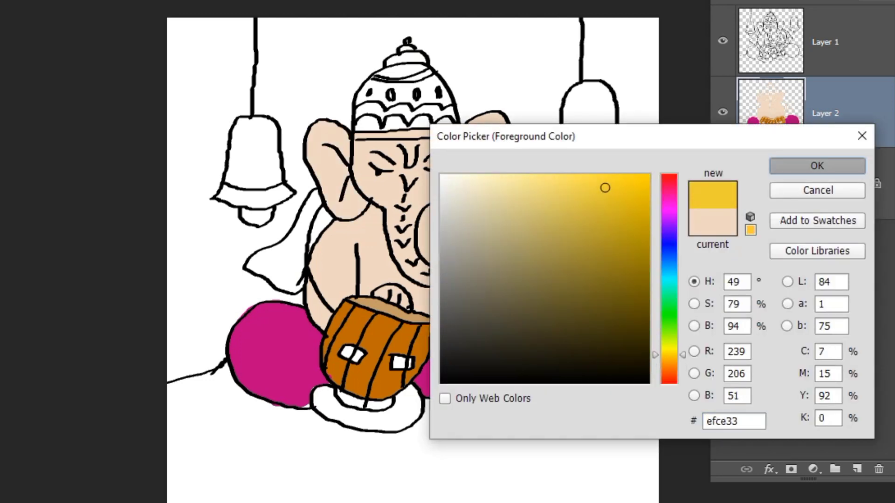
left_click(817, 165)
left_click(404, 93)
left_click(406, 114)
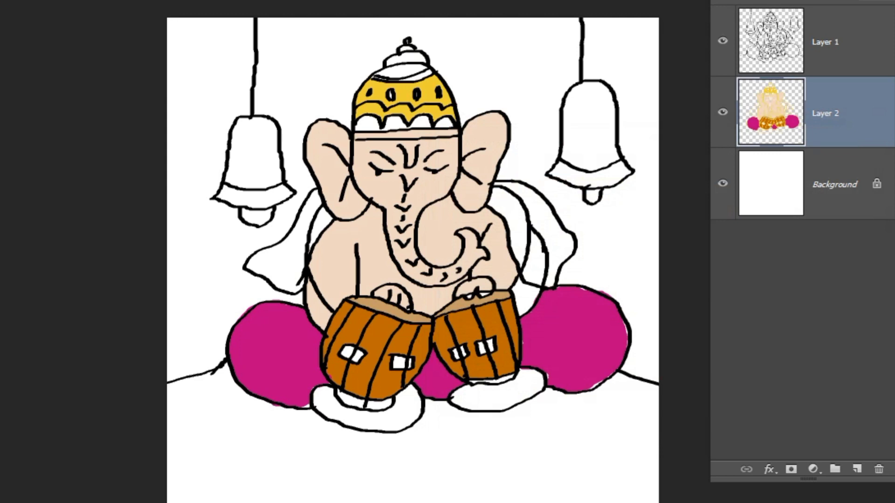
left_click(402, 72)
left_click(396, 123)
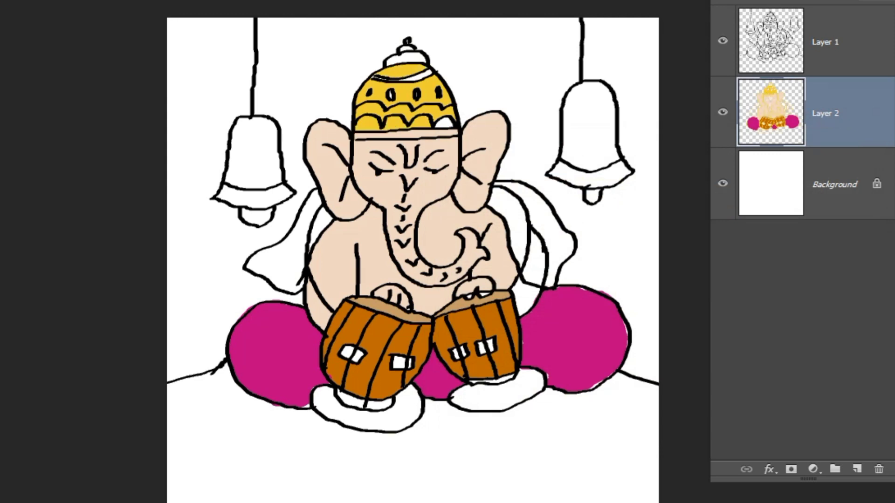
left_click(443, 123)
left_click(405, 60)
Fill both hanging bells' bodies and lips golden yellow
left_click(254, 149)
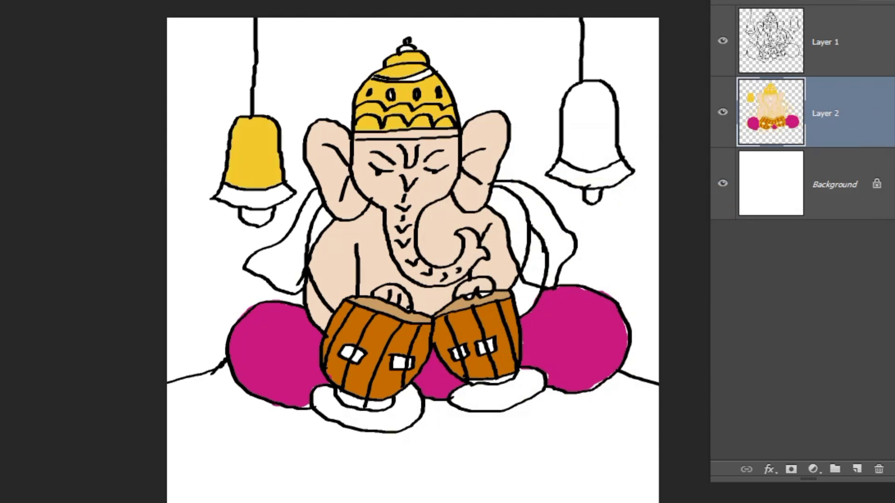
left_click(254, 195)
left_click(590, 126)
left_click(590, 173)
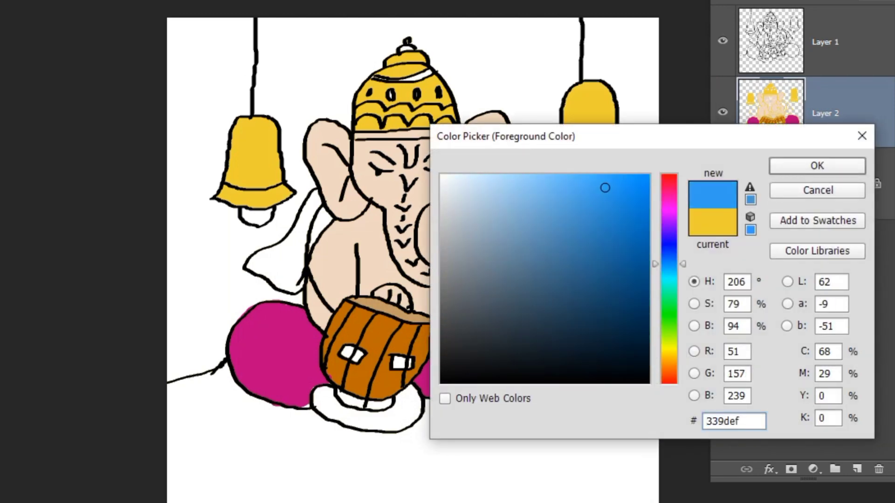
Fill the scarf areas on both sides purple and the right arm-leg gap with skin colour
left_click_drag(669, 263, 669, 218)
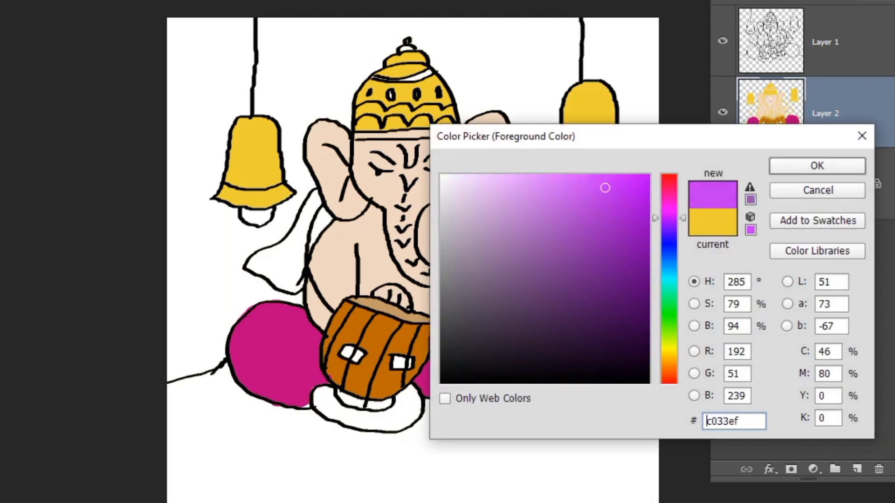
left_click(817, 165)
left_click(279, 242)
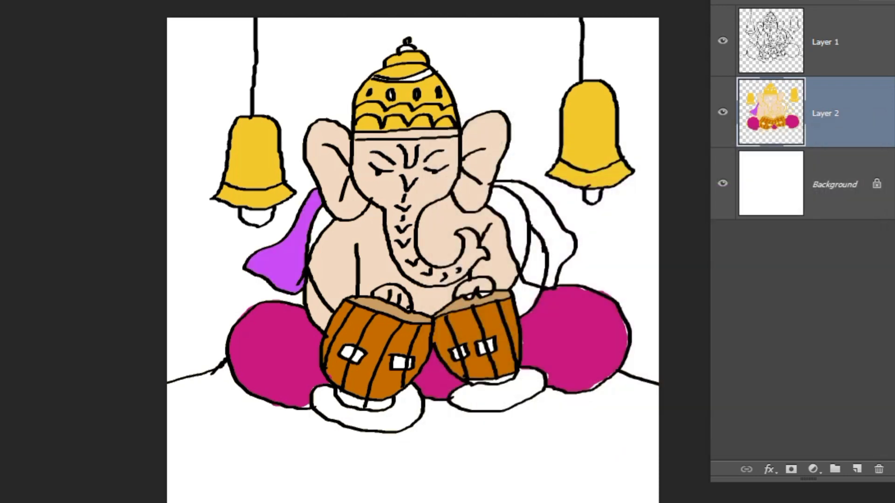
left_click(320, 229)
left_click(550, 233)
left_click(512, 219)
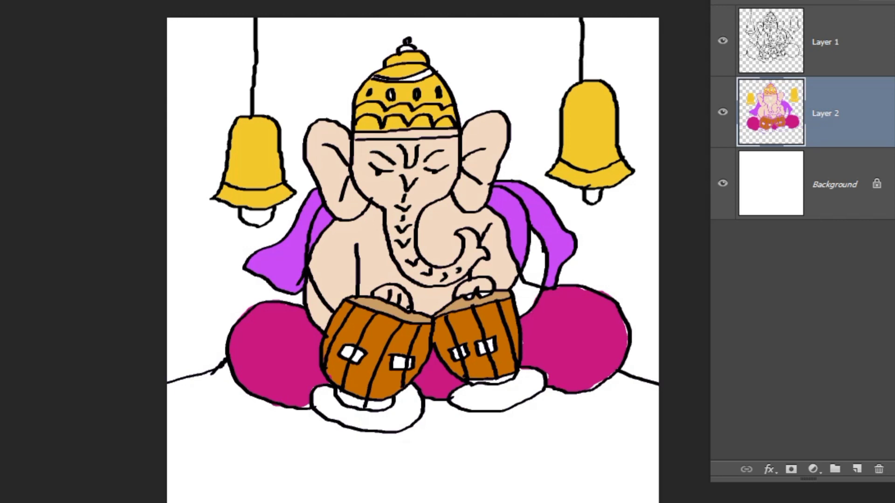
left_click(536, 258)
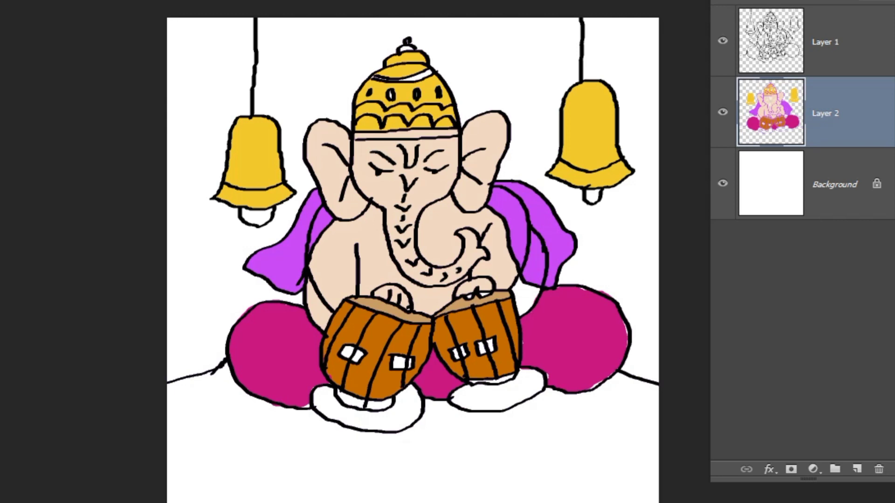
left_click(525, 299)
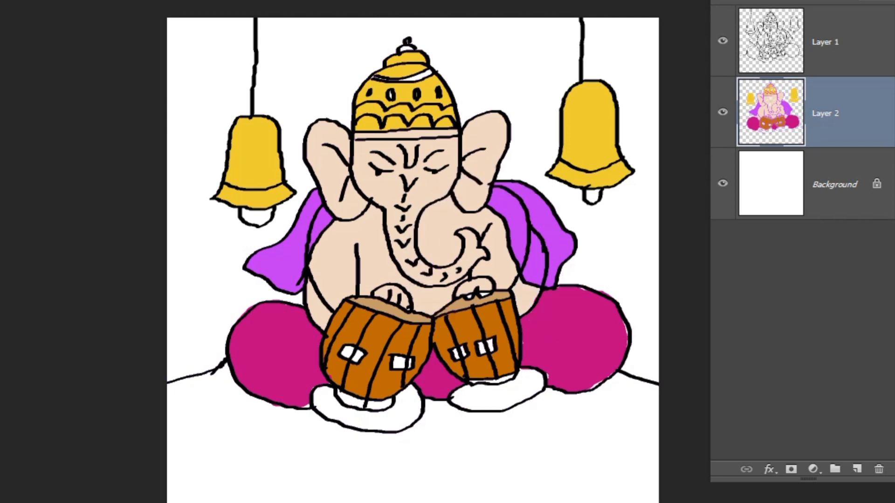
key("ctrl+minus")
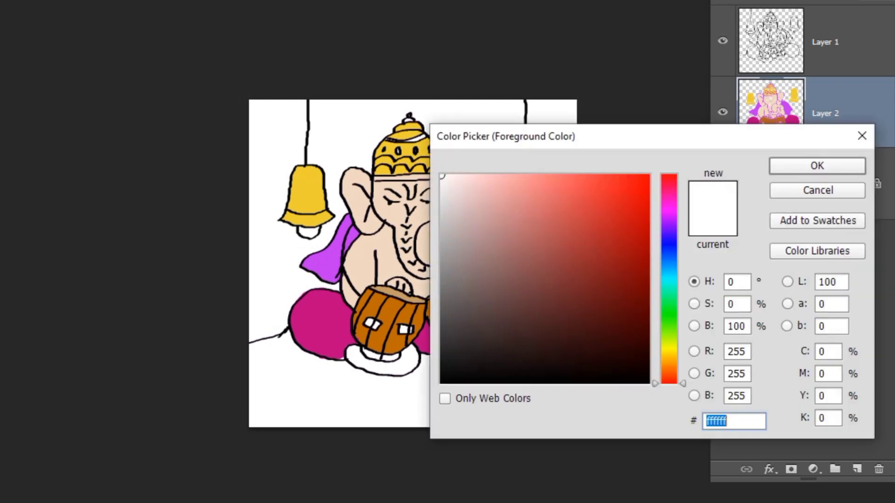
Try a beige fill on the wall, then undo it
left_click_drag(459, 216, 460, 219)
left_click_drag(669, 334, 669, 359)
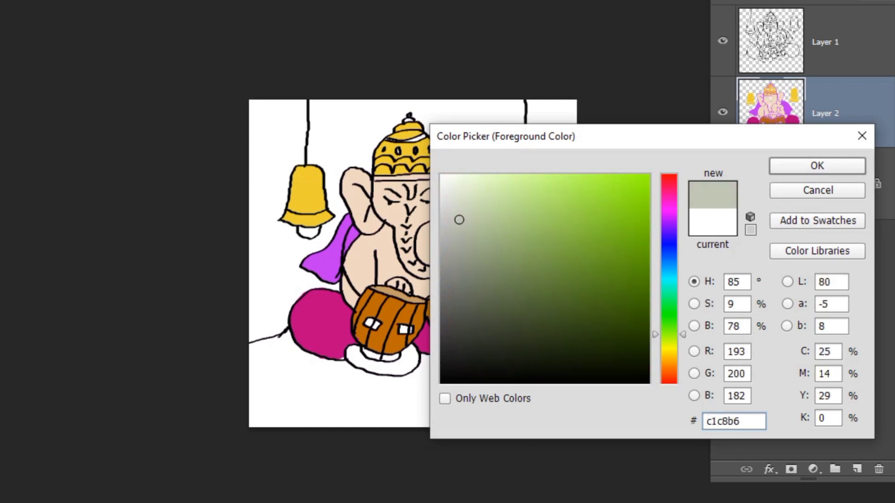
left_click(479, 183)
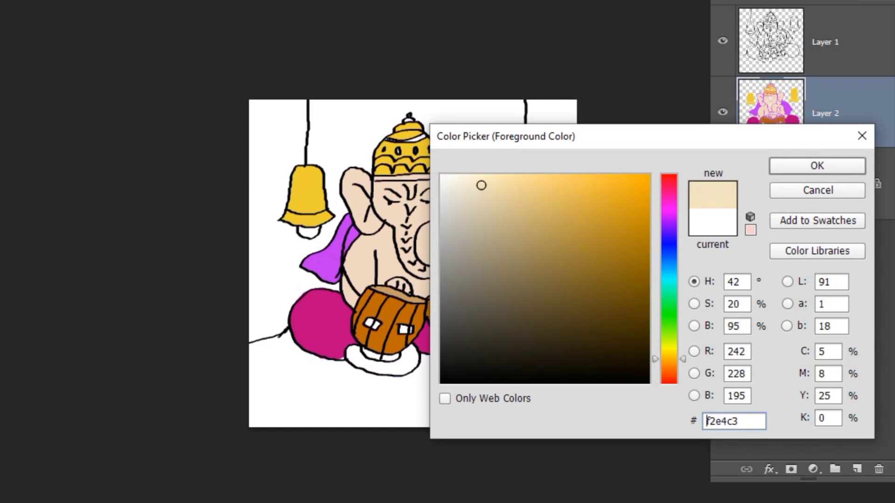
left_click(861, 135)
left_click(564, 261)
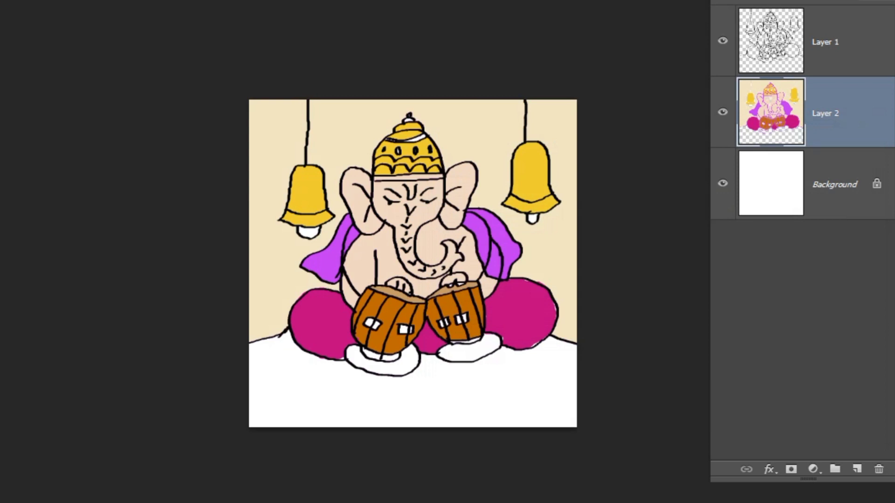
key("ctrl+z")
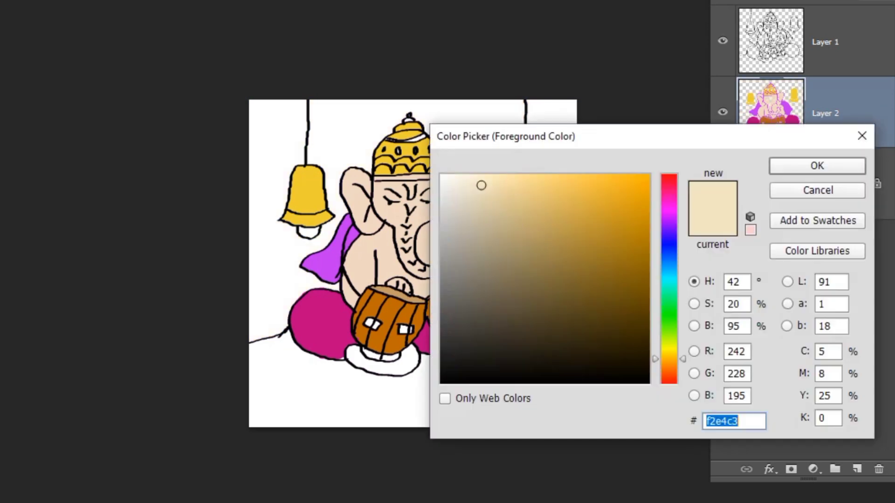
Fill the wall pale green and the floor dark green
mouse_move(480, 184)
left_mouse_down()
mouse_move(467, 207)
mouse_move(467, 191)
left_mouse_up()
left_click(669, 329)
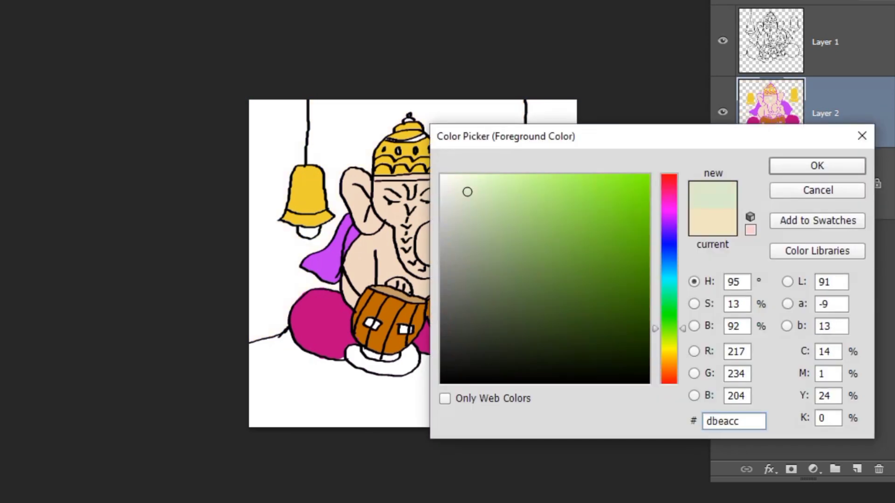
left_click(817, 166)
left_click(564, 261)
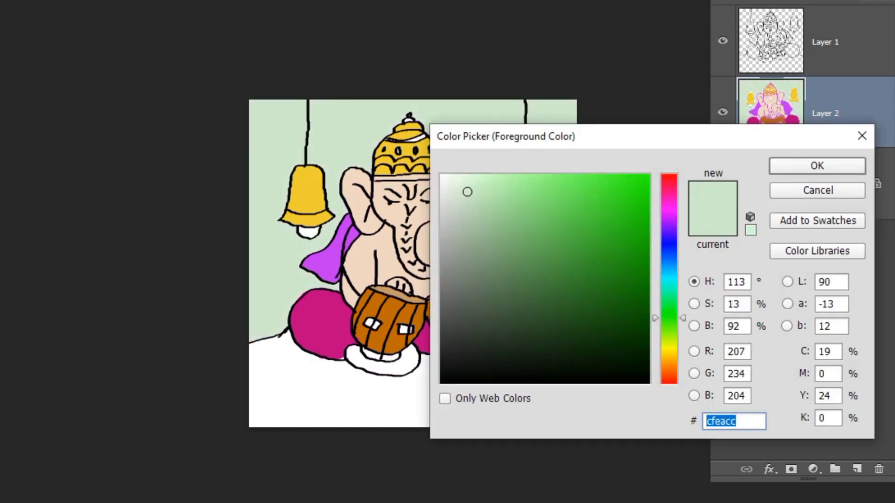
left_click(541, 258)
left_click(817, 165)
left_click(513, 396)
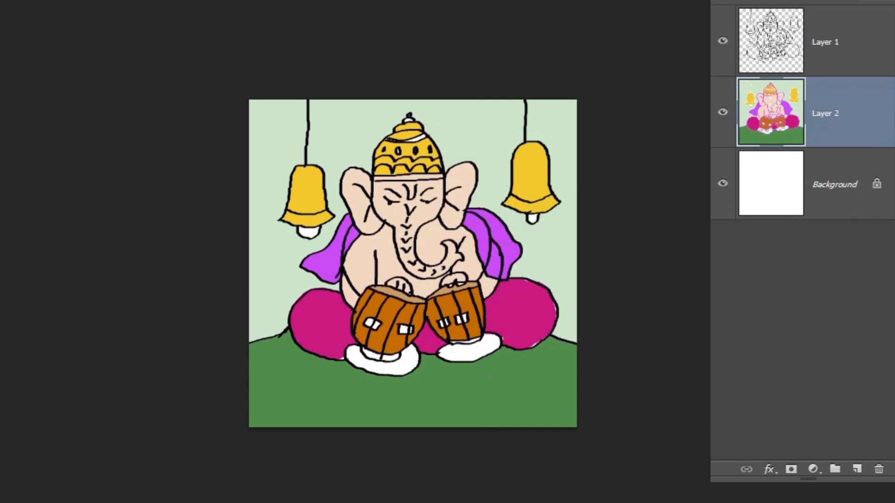
Fill the left drum's base dark brown; colour both drum cushions and the left bell clapper yellow
left_click(641, 279)
left_click(817, 165)
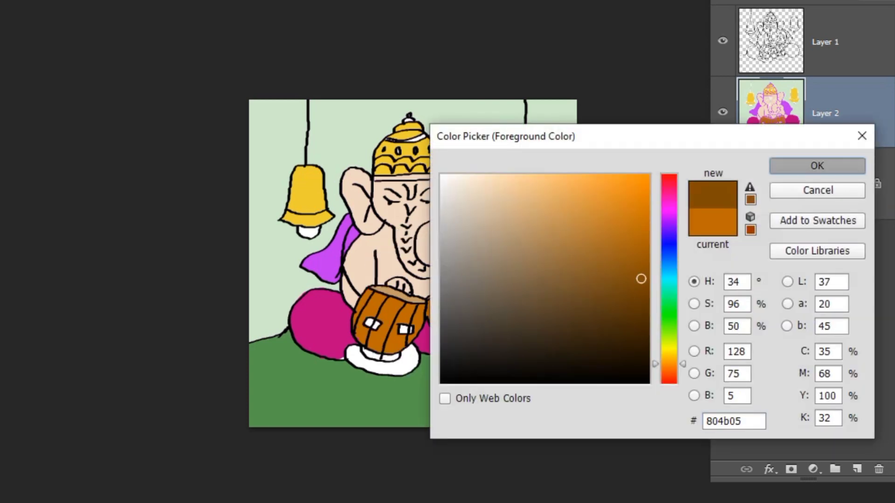
left_click(372, 354)
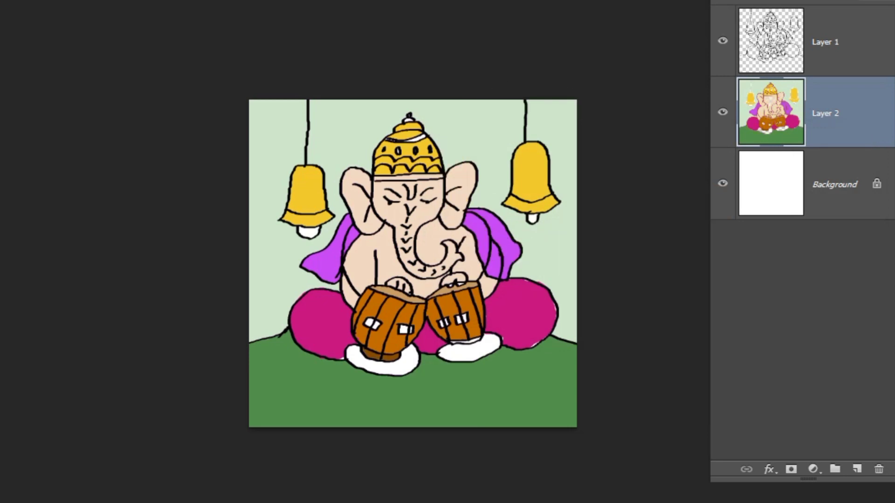
left_click(469, 350)
left_click(382, 366)
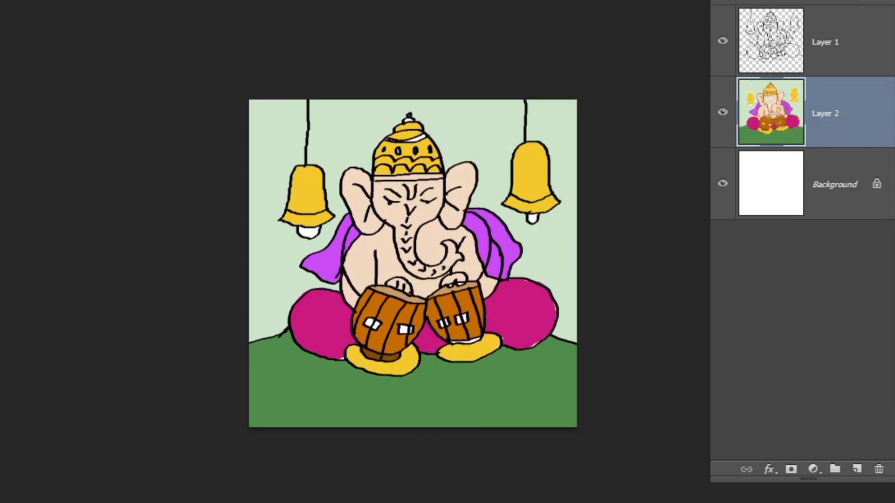
left_click(308, 231)
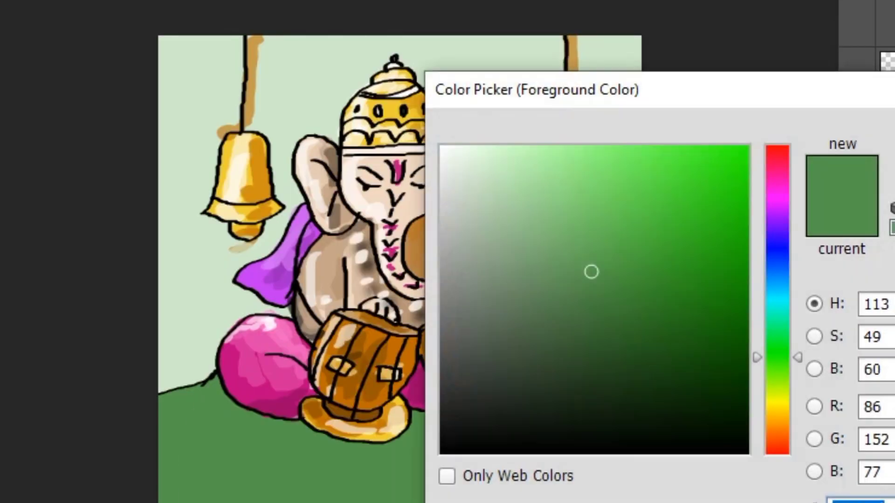
Pick a deep green and brush shadow under the drums and across the left ground
left_click(641, 320)
key("Return")
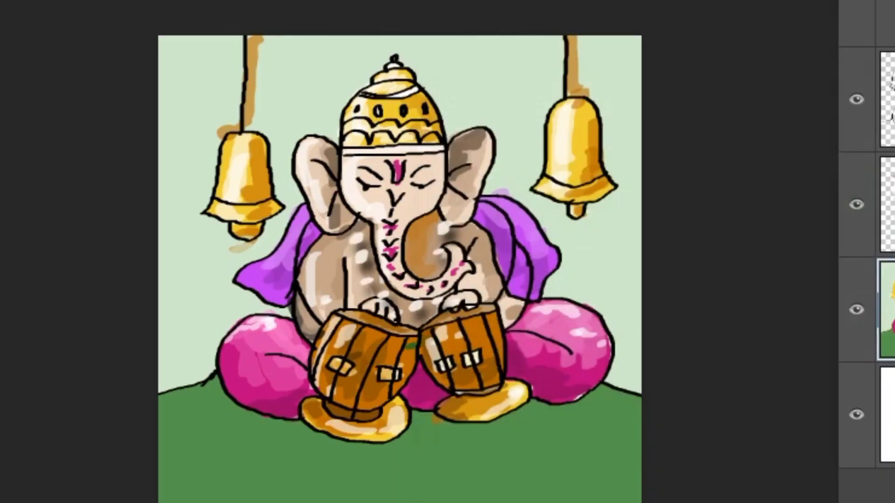
mouse_move(427, 417)
left_mouse_down()
mouse_move(420, 475)
mouse_move(630, 391)
left_mouse_up()
mouse_move(560, 448)
left_mouse_down()
mouse_move(373, 457)
mouse_move(270, 433)
left_mouse_up()
left_click_drag(335, 471, 461, 480)
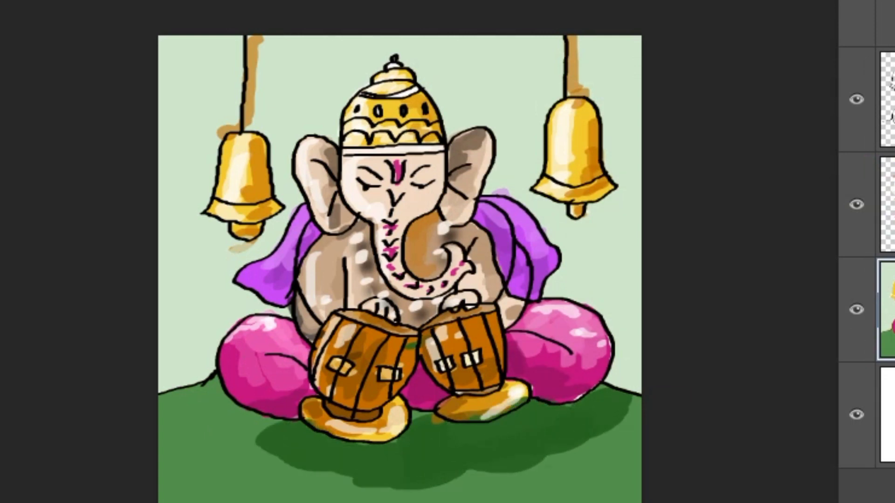
mouse_move(354, 484)
left_mouse_down()
mouse_move(163, 401)
mouse_move(261, 424)
left_mouse_up()
left_click_drag(252, 419, 299, 485)
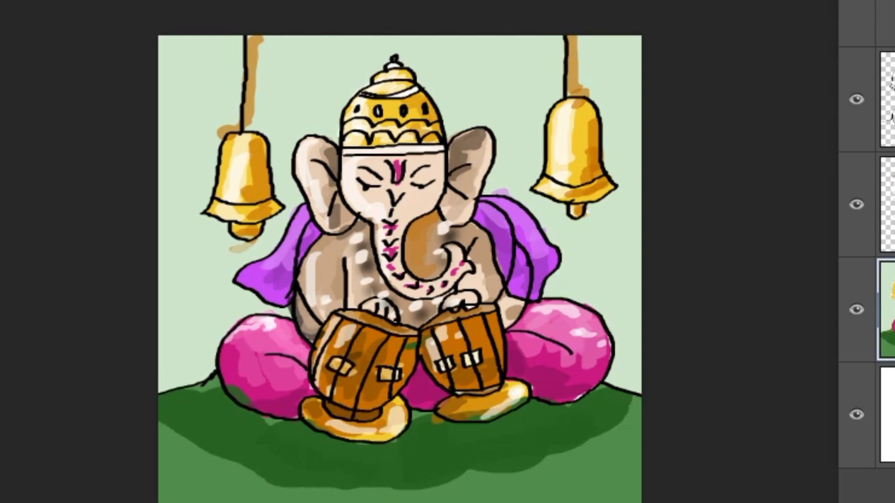
Add darker green strokes along the lower-left and bottom of the ground
mouse_move(210, 429)
left_mouse_down()
mouse_move(165, 475)
mouse_move(252, 498)
left_mouse_up()
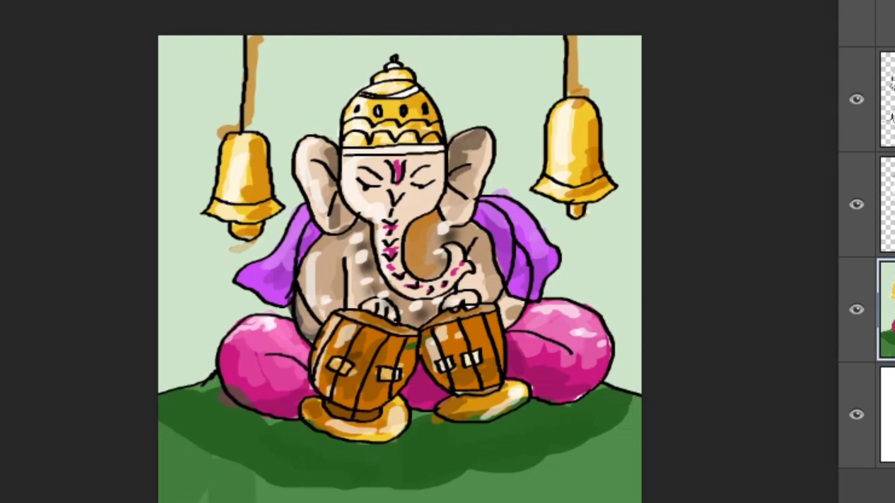
mouse_move(177, 450)
left_mouse_down()
mouse_move(195, 443)
mouse_move(170, 496)
left_mouse_up()
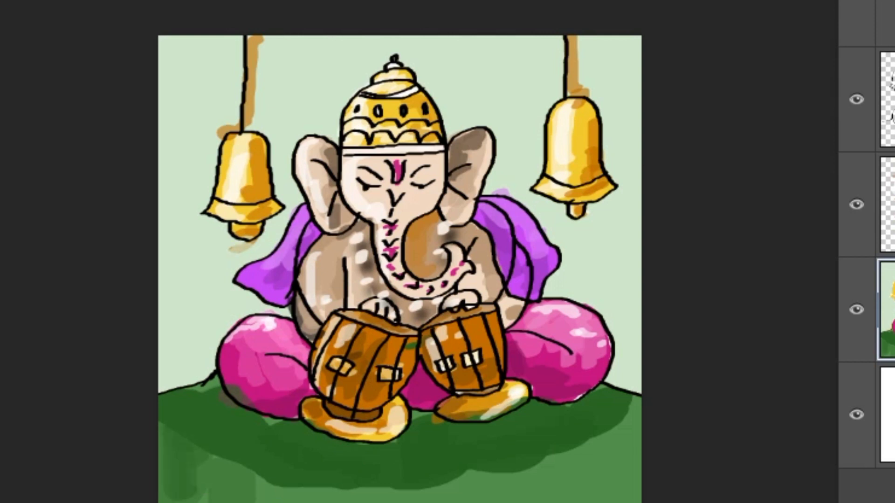
left_click_drag(224, 462, 284, 499)
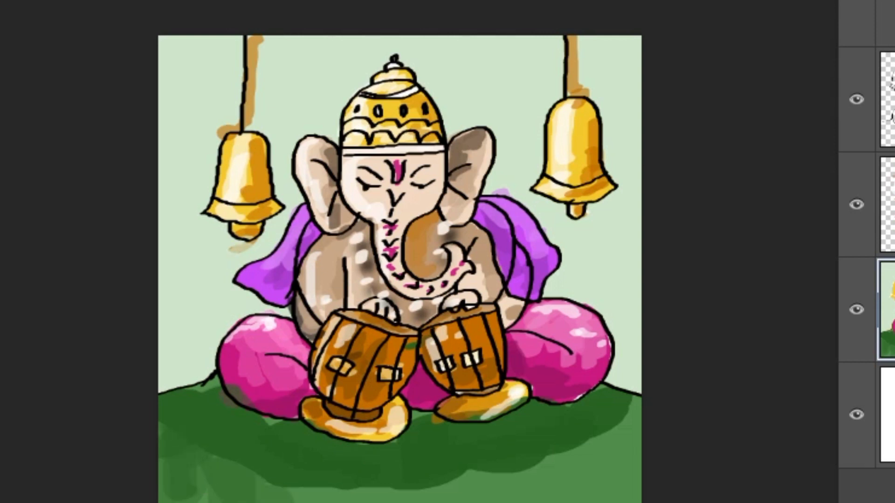
mouse_move(208, 466)
left_mouse_down()
mouse_move(494, 494)
mouse_move(605, 476)
mouse_move(638, 442)
left_mouse_up()
mouse_move(638, 401)
left_mouse_down()
mouse_move(540, 496)
mouse_move(294, 497)
left_mouse_up()
Paint a lighter green stroke on the lower-right ground, then darken its light patches
mouse_move(464, 499)
left_mouse_down()
mouse_move(610, 466)
mouse_move(639, 447)
left_mouse_up()
left_click_drag(522, 491, 629, 449)
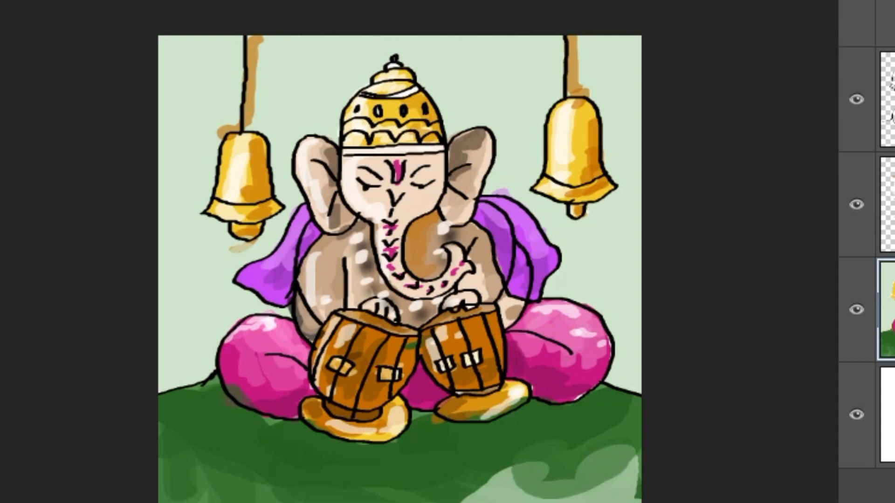
left_click_drag(461, 499, 638, 459)
mouse_move(639, 494)
left_mouse_down()
mouse_move(554, 501)
mouse_move(552, 480)
left_mouse_up()
left_click_drag(464, 499, 596, 471)
left_click_drag(601, 494, 639, 475)
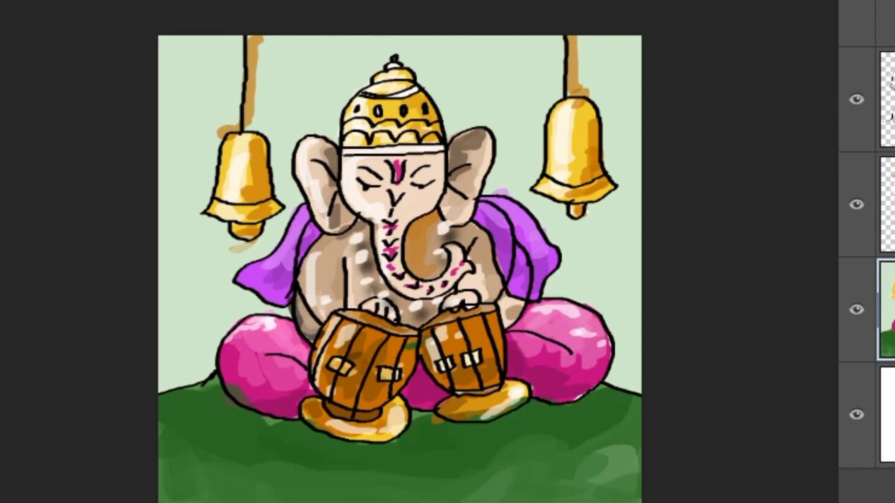
Choose a stronger wall green and paint a soft patch behind the crown
left_click(319, 79, "alt")
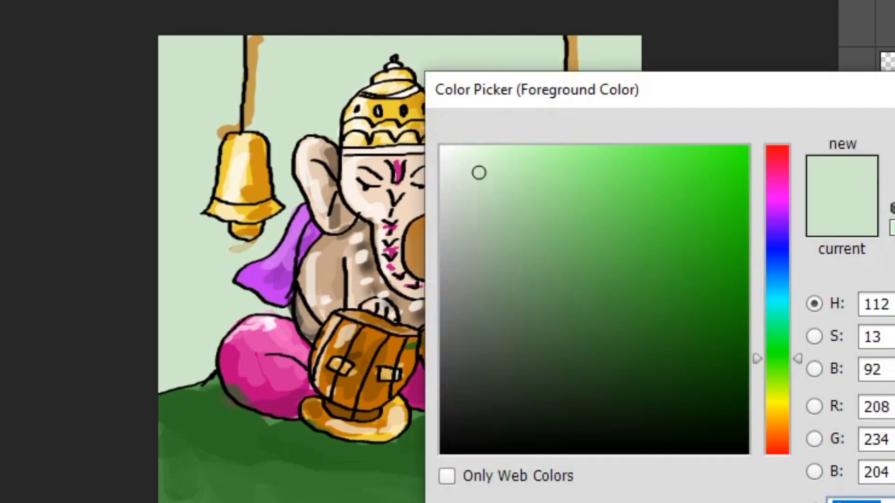
left_click_drag(565, 210, 581, 210)
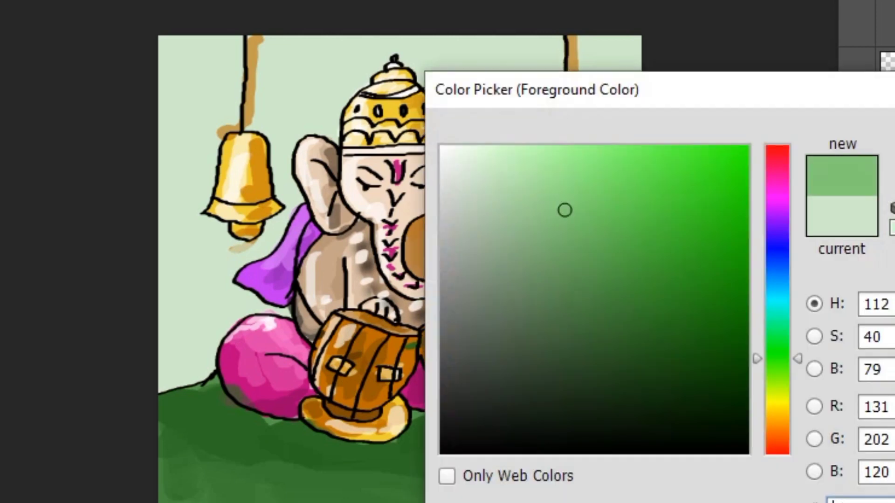
key("Return")
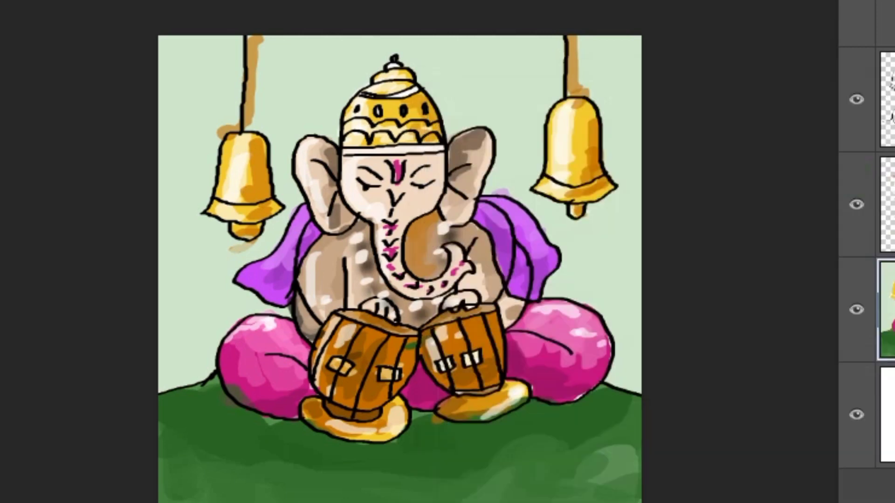
left_click_drag(328, 75, 387, 44)
left_click_drag(327, 93, 386, 42)
mouse_move(336, 60)
left_mouse_down()
mouse_move(354, 94)
mouse_move(310, 129)
mouse_move(280, 133)
mouse_move(289, 201)
left_mouse_up()
Spread the green from beside the left ear across the crown to the right bell
left_click_drag(334, 97, 298, 175)
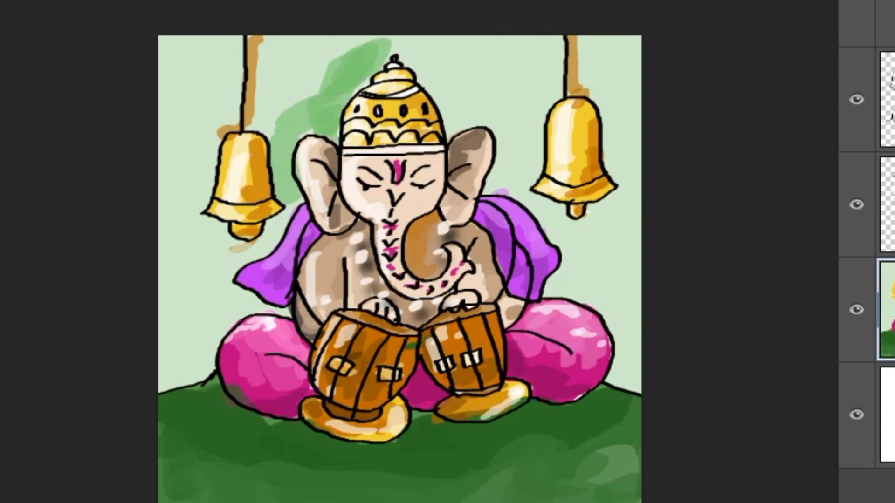
mouse_move(302, 94)
left_mouse_down()
mouse_move(368, 41)
mouse_move(442, 42)
mouse_move(452, 103)
mouse_move(469, 133)
left_mouse_up()
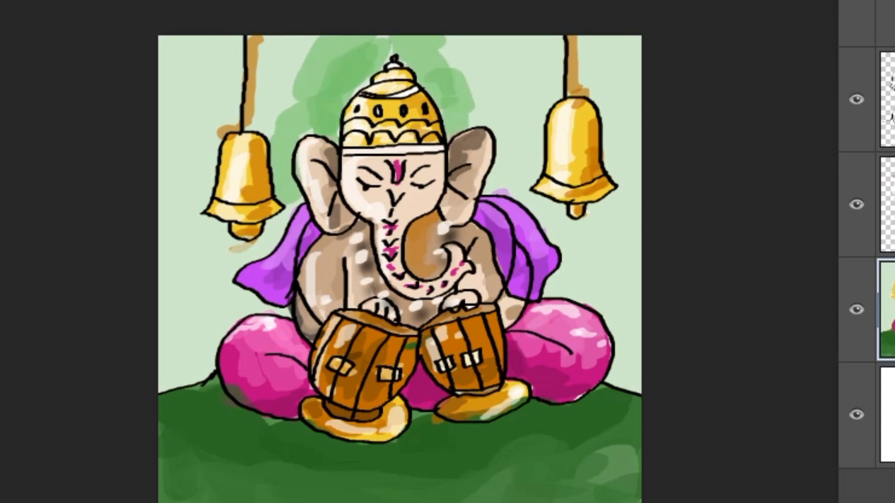
mouse_move(448, 93)
left_mouse_down()
mouse_move(487, 38)
mouse_move(511, 46)
left_mouse_up()
mouse_move(438, 37)
left_mouse_down()
mouse_move(477, 121)
mouse_move(499, 65)
mouse_move(536, 37)
mouse_move(540, 98)
left_mouse_up()
left_click_drag(552, 42, 513, 145)
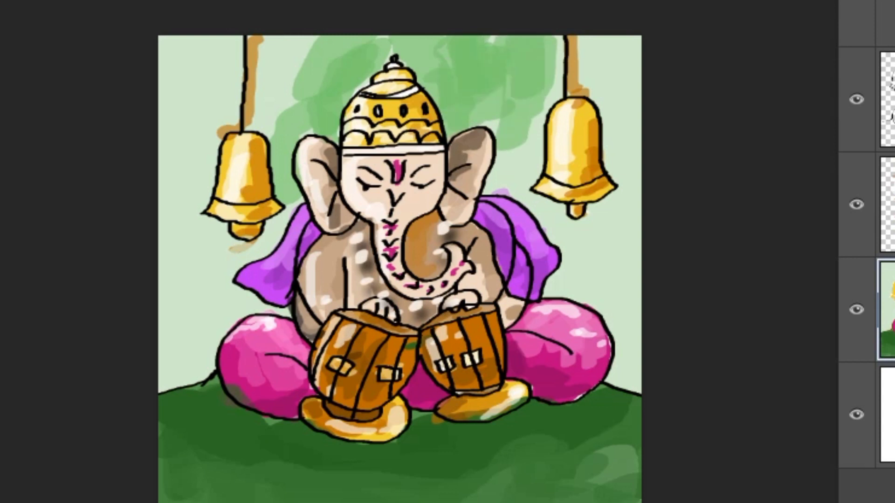
left_click_drag(555, 65, 498, 182)
left_click_drag(527, 135, 508, 206)
Paint green around the right bell, beside the purple cloth and up the right edge
left_click_drag(606, 249, 550, 301)
left_click_drag(583, 201, 531, 243)
left_click_drag(616, 265, 601, 284)
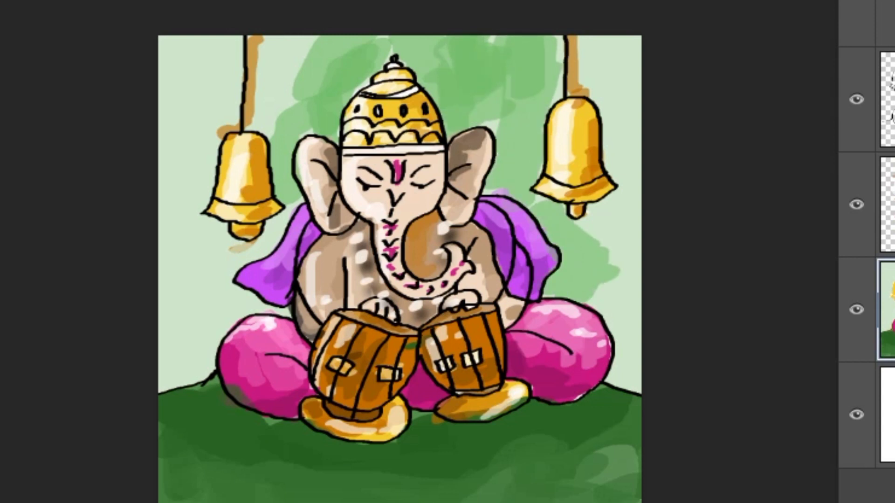
left_click_drag(620, 242, 606, 345)
mouse_move(629, 392)
left_mouse_down()
mouse_move(606, 201)
mouse_move(640, 42)
left_mouse_up()
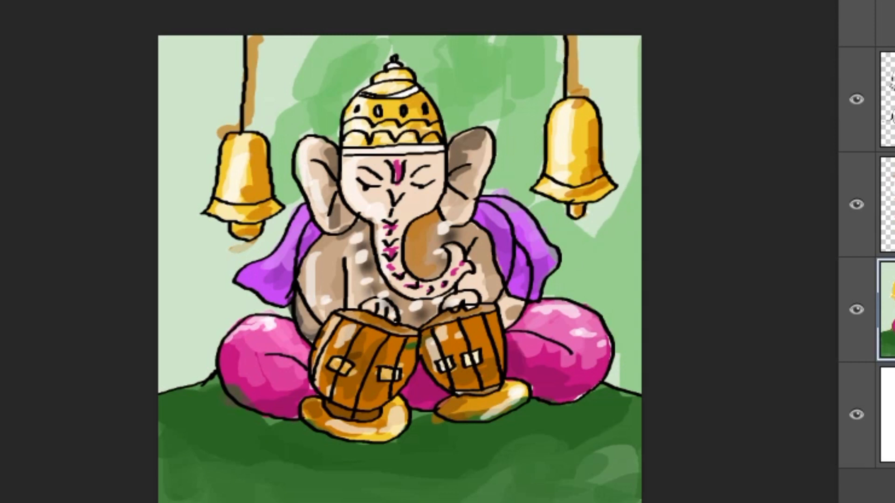
Add soft green left of the leg, around the left bell and beside its rope
mouse_move(179, 279)
left_mouse_down()
mouse_move(266, 322)
mouse_move(182, 364)
left_mouse_up()
mouse_move(196, 261)
left_mouse_down()
mouse_move(161, 394)
mouse_move(165, 203)
left_mouse_up()
left_click_drag(184, 242, 170, 74)
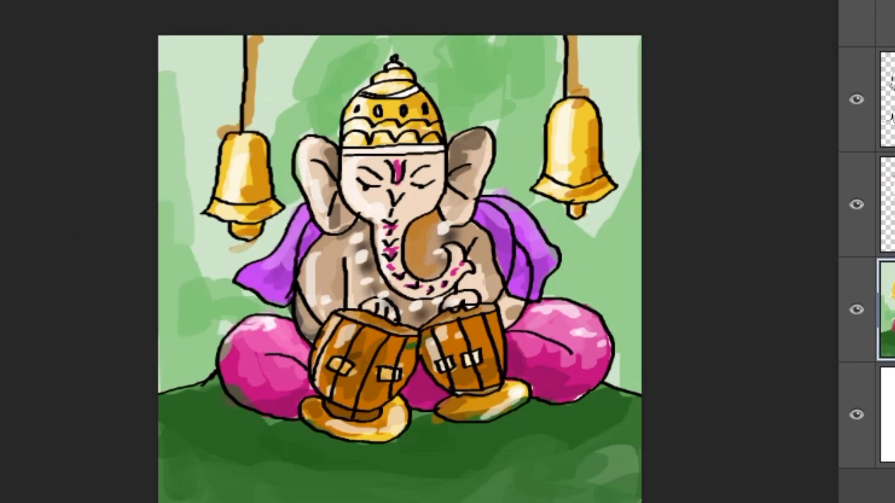
mouse_move(163, 131)
left_mouse_down()
mouse_move(205, 38)
mouse_move(193, 177)
left_mouse_up()
mouse_move(289, 37)
left_mouse_down()
mouse_move(233, 121)
mouse_move(293, 112)
left_mouse_up()
Darken the wall around the right bell and along the top edge
left_click_drag(587, 233, 629, 200)
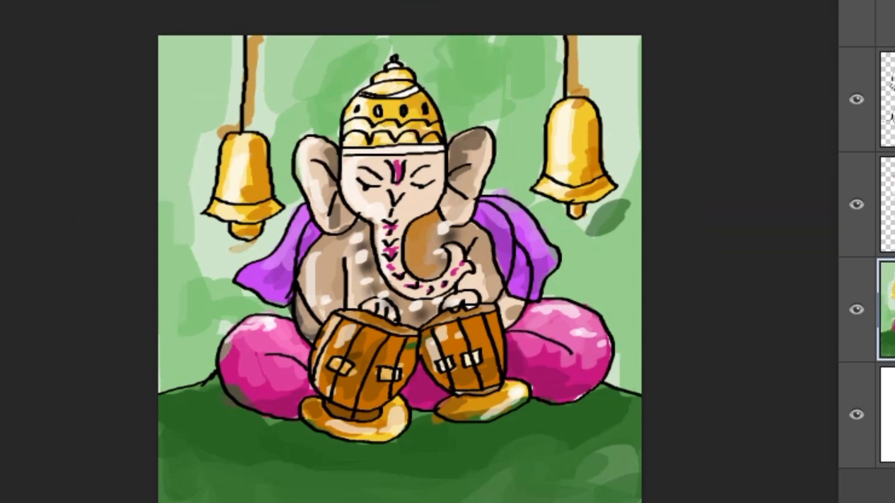
left_click_drag(580, 187, 638, 224)
left_click_drag(580, 257, 623, 226)
left_click_drag(561, 242, 636, 261)
mouse_move(634, 40)
left_mouse_down()
mouse_move(608, 186)
mouse_move(585, 91)
left_mouse_up()
left_click_drag(639, 93, 615, 186)
left_click_drag(624, 37, 592, 140)
left_click_drag(639, 37, 585, 77)
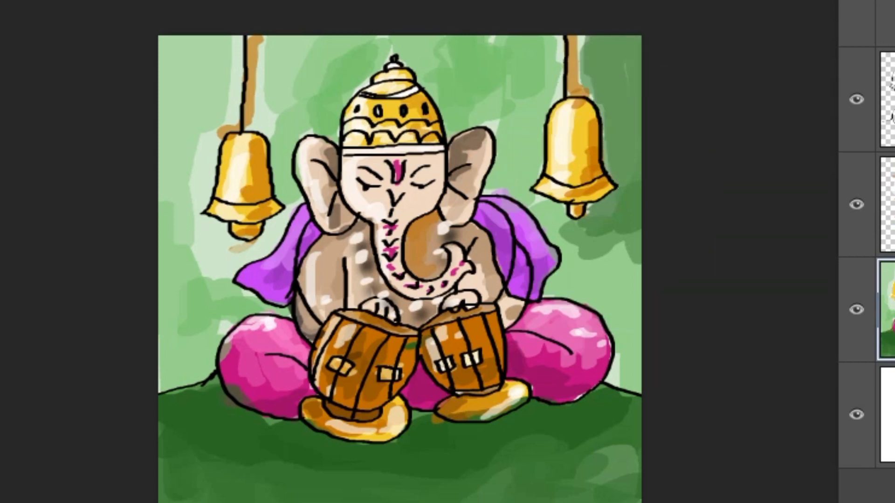
Darken the lower-right wall and the wall left of the purple cloth and pink leg
left_click_drag(589, 266, 627, 247)
left_click_drag(615, 322, 638, 257)
left_click_drag(578, 289, 611, 259)
left_click_drag(555, 280, 594, 205)
left_click_drag(634, 321, 620, 366)
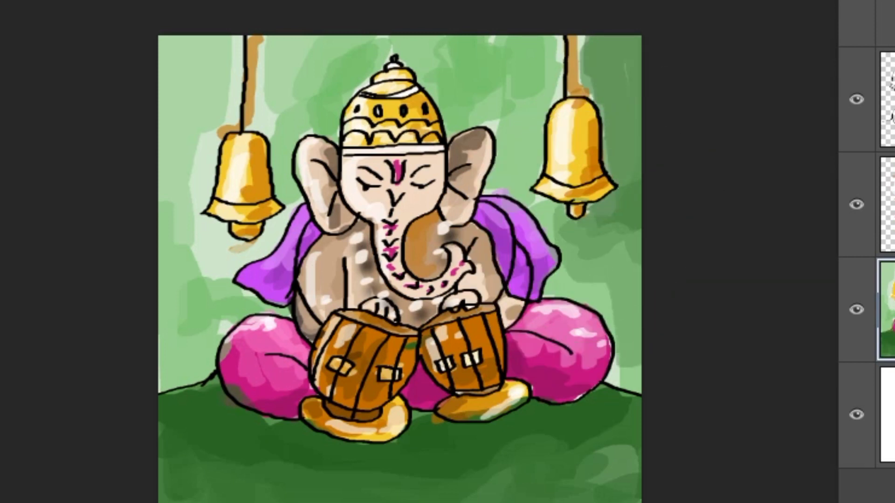
left_click_drag(233, 233, 193, 289)
mouse_move(164, 303)
left_mouse_down()
mouse_move(205, 347)
mouse_move(195, 378)
left_mouse_up()
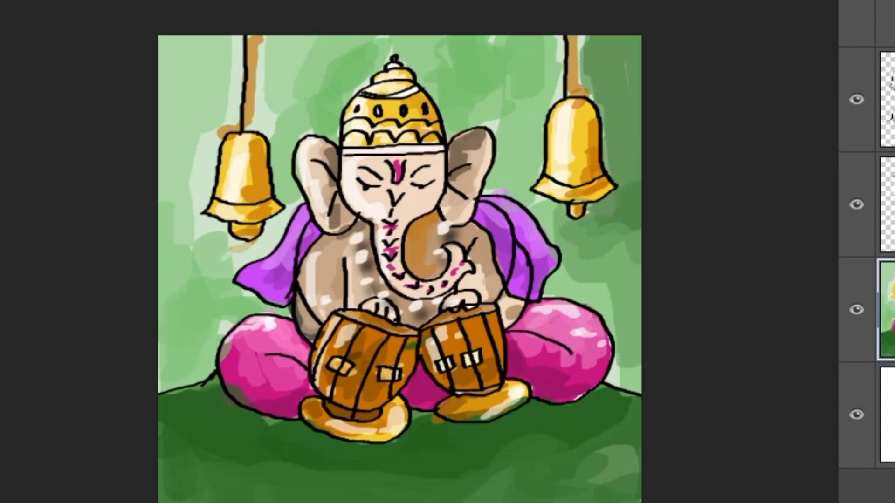
key("alt+period")
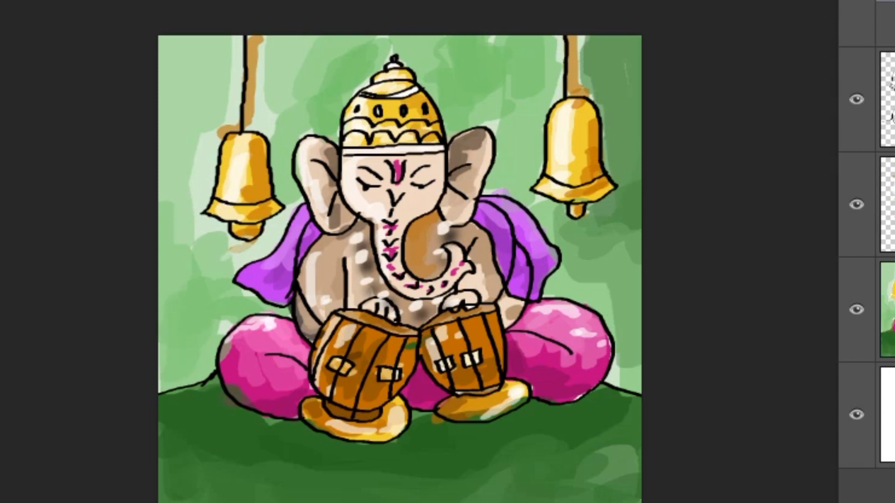
Zoom in and brush darker brown down the right tabla's right side on the drum layer, then zoom out
left_click_drag(493, 382, 692, 394)
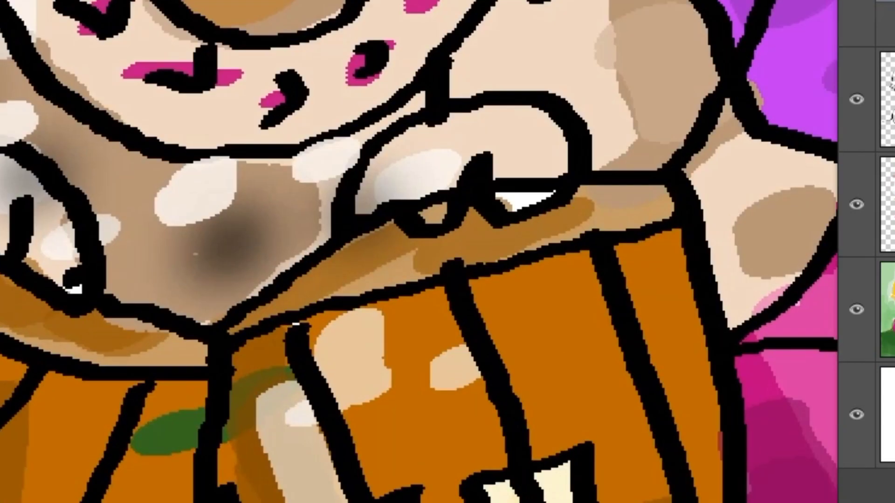
key("alt+bracketleft")
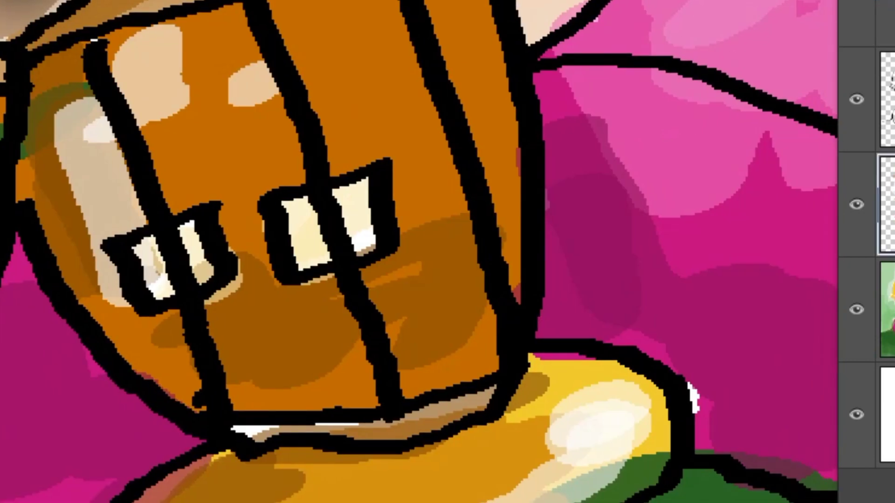
left_click_drag(368, 9, 429, 219)
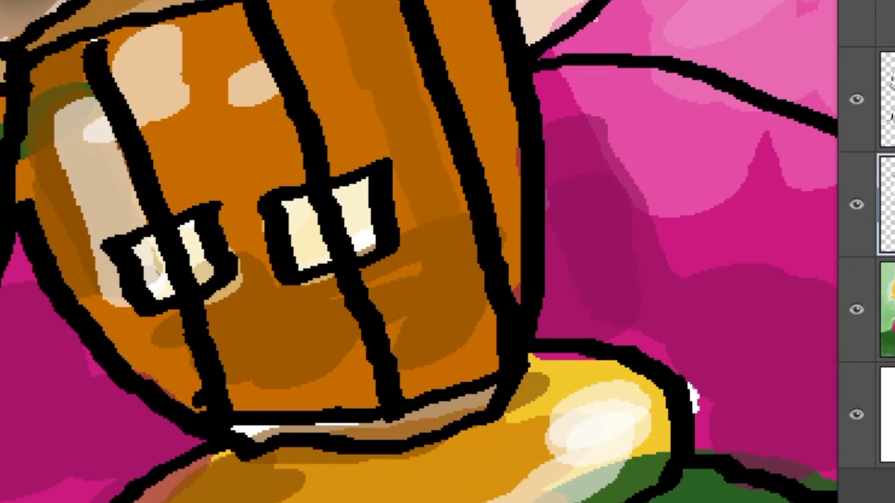
left_click_drag(447, 88, 408, 228)
left_click_drag(466, 9, 499, 149)
left_click_drag(693, 393, 494, 394)
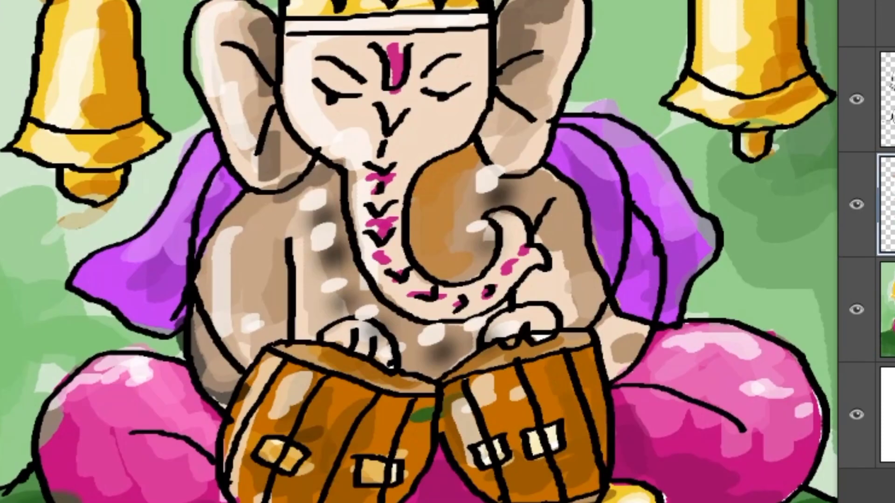
key("ctrl+plus")
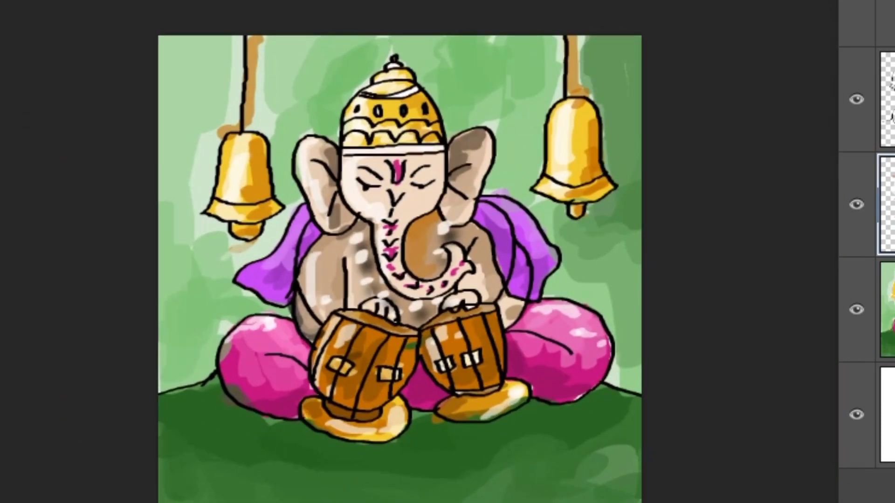
Darken the top wall around the crown and the green along the left edge
mouse_move(369, 39)
left_mouse_down()
mouse_move(307, 53)
mouse_move(301, 83)
left_mouse_up()
left_click_drag(285, 37, 389, 39)
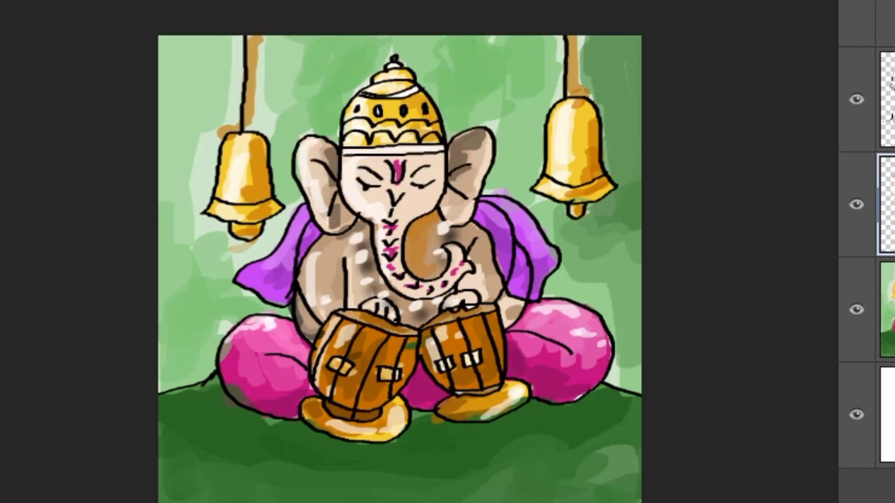
left_click_drag(308, 40, 268, 123)
left_click_drag(431, 37, 447, 68)
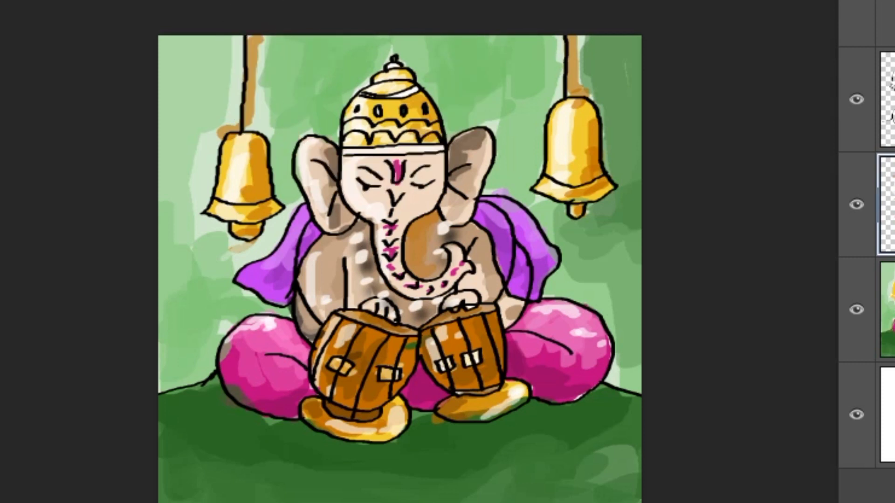
left_click_drag(195, 373, 161, 384)
left_click_drag(184, 289, 161, 375)
mouse_move(217, 264)
left_mouse_down()
mouse_move(170, 317)
mouse_move(161, 394)
left_mouse_up()
left_click_drag(221, 338, 188, 389)
Sample a lighter green to lighten the left wall edge and darken the ground line
left_click(206, 250, "alt")
left_click_drag(186, 268, 161, 354)
left_click_drag(205, 319, 161, 408)
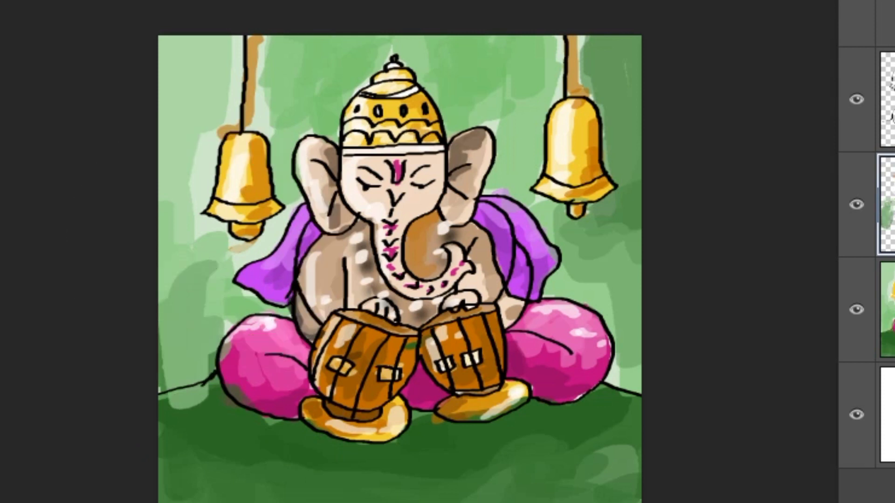
mouse_move(217, 378)
left_mouse_down()
mouse_move(170, 408)
mouse_move(161, 398)
left_mouse_up()
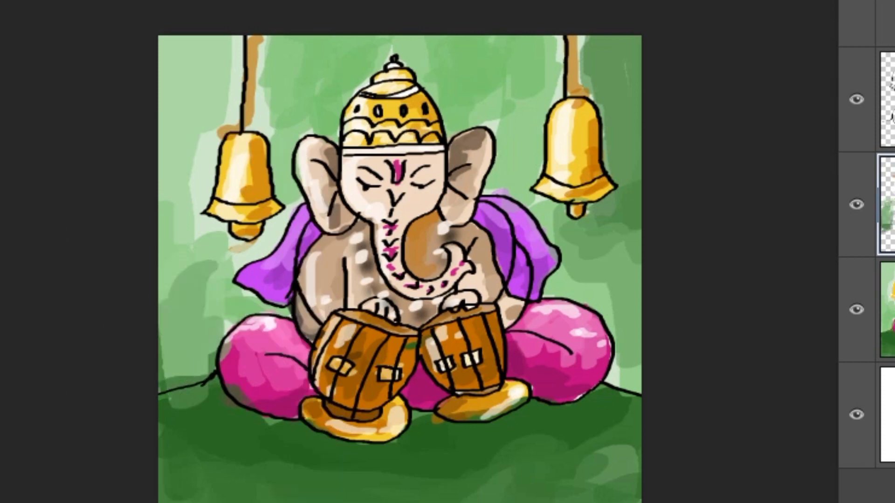
Streak yellow down the left edge, blending pale yellow and light green into it
left_click_drag(200, 263, 164, 327)
left_click_drag(196, 42, 163, 224)
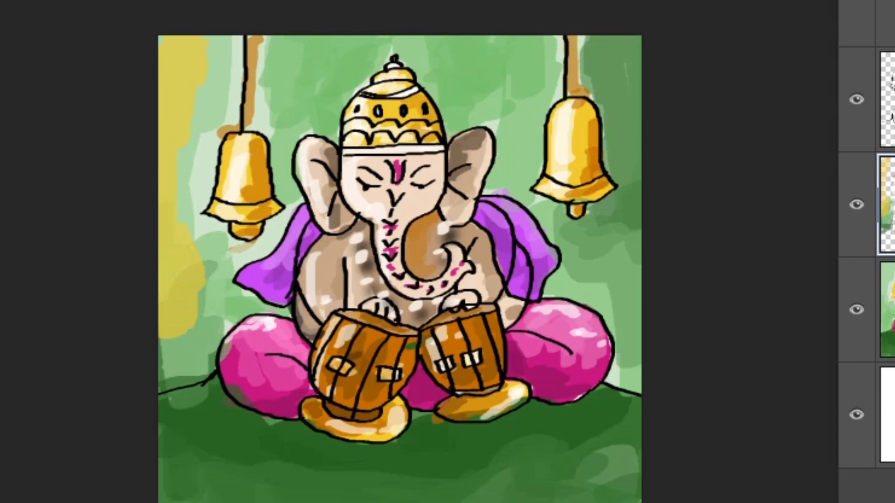
left_click_drag(219, 42, 179, 125)
left_click_drag(188, 37, 171, 123)
left_click_drag(194, 74, 194, 196)
left_click_drag(205, 261, 166, 354)
mouse_move(219, 301)
left_mouse_down()
mouse_move(163, 364)
mouse_move(161, 382)
left_mouse_up()
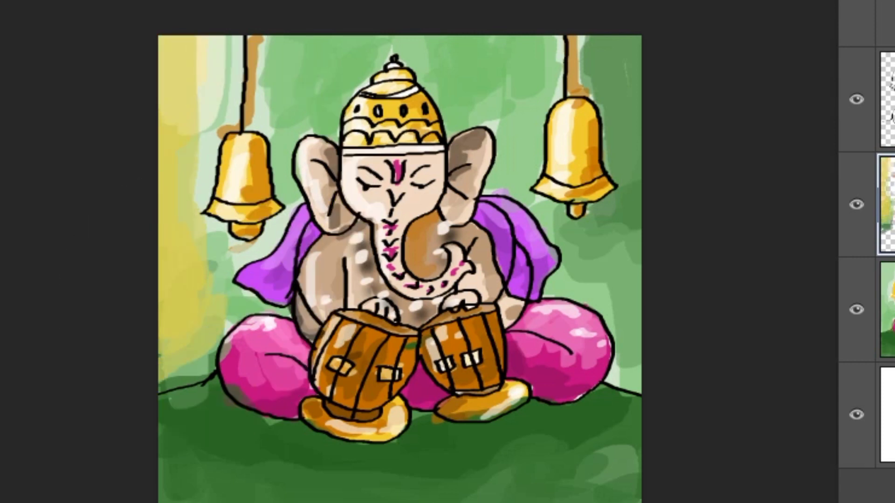
Streak yellow down the right edge and deepen the green below the right bell and beside the crown
left_click_drag(625, 200, 602, 282)
left_click_drag(632, 38, 624, 205)
left_click(616, 211, "alt")
left_click_drag(625, 275, 627, 356)
mouse_move(596, 224)
left_mouse_down()
mouse_move(634, 252)
mouse_move(634, 336)
left_mouse_up()
left_click_drag(636, 298, 636, 349)
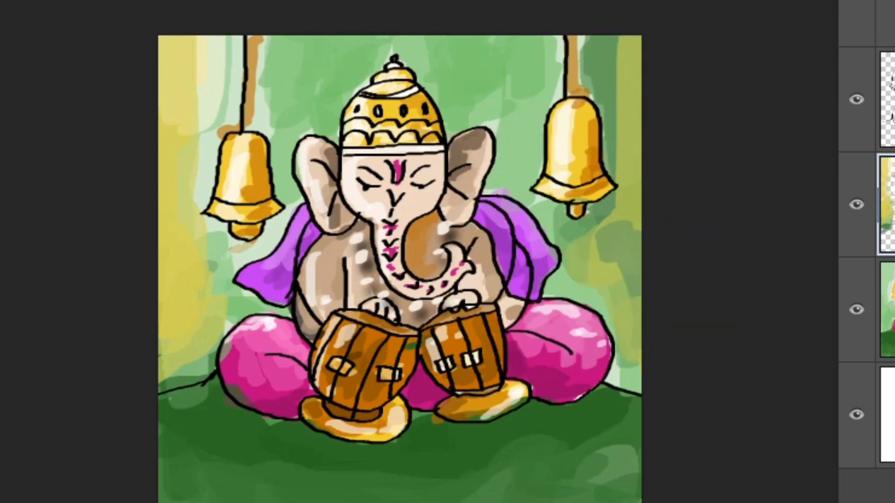
left_click_drag(527, 116, 485, 191)
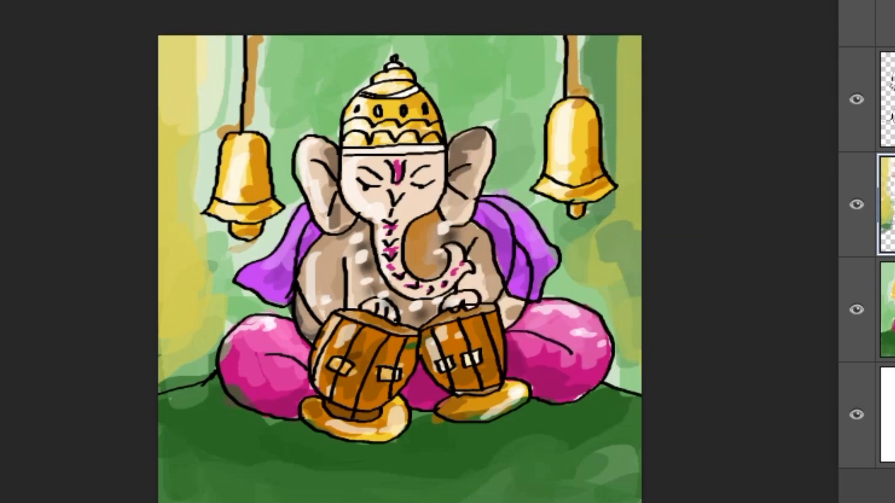
mouse_move(422, 41)
left_mouse_down()
mouse_move(429, 70)
mouse_move(469, 124)
mouse_move(344, 49)
left_mouse_up()
Fit the painting in view and fill the line-art outlines solid black
key("ctrl+minus")
left_click(885, 99, "ctrl")
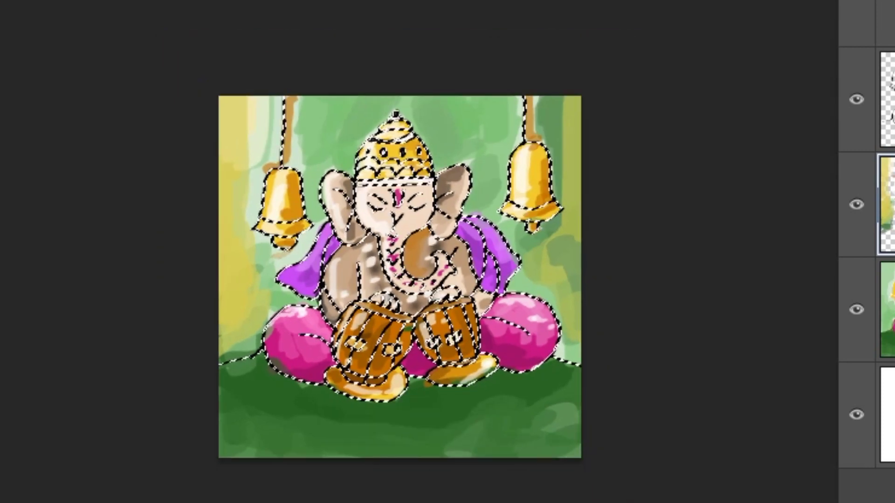
key("alt+BackSpace")
key("ctrl+d")
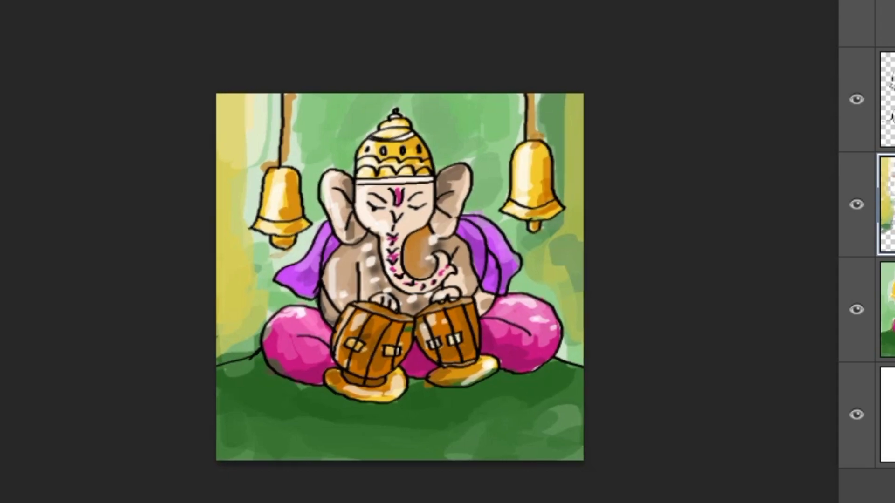